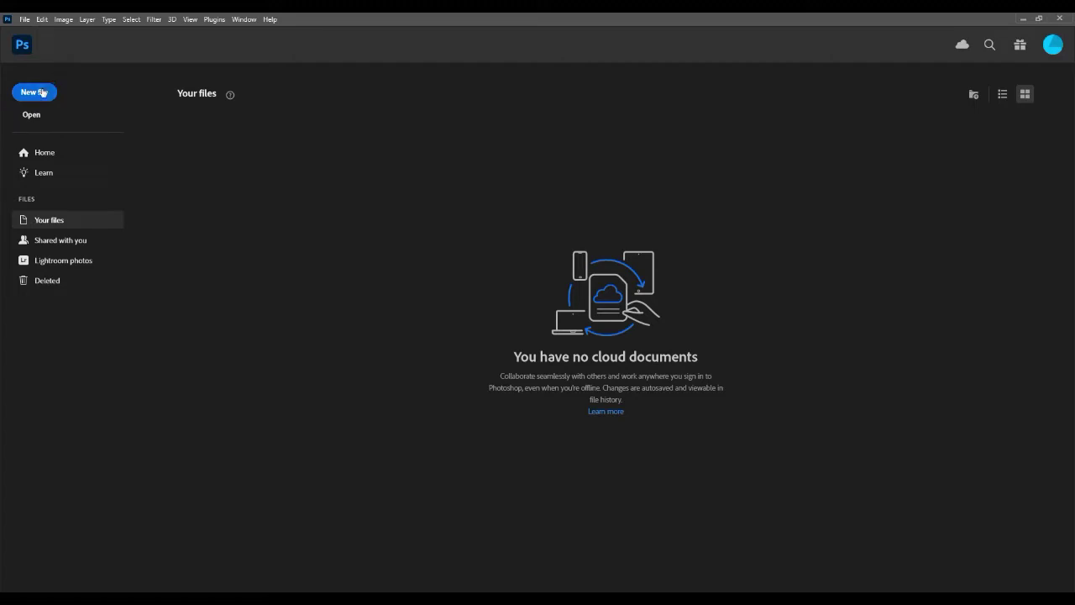
Create a new blank 700 × 1000 px document, Untitled-1
left_click(40, 98)
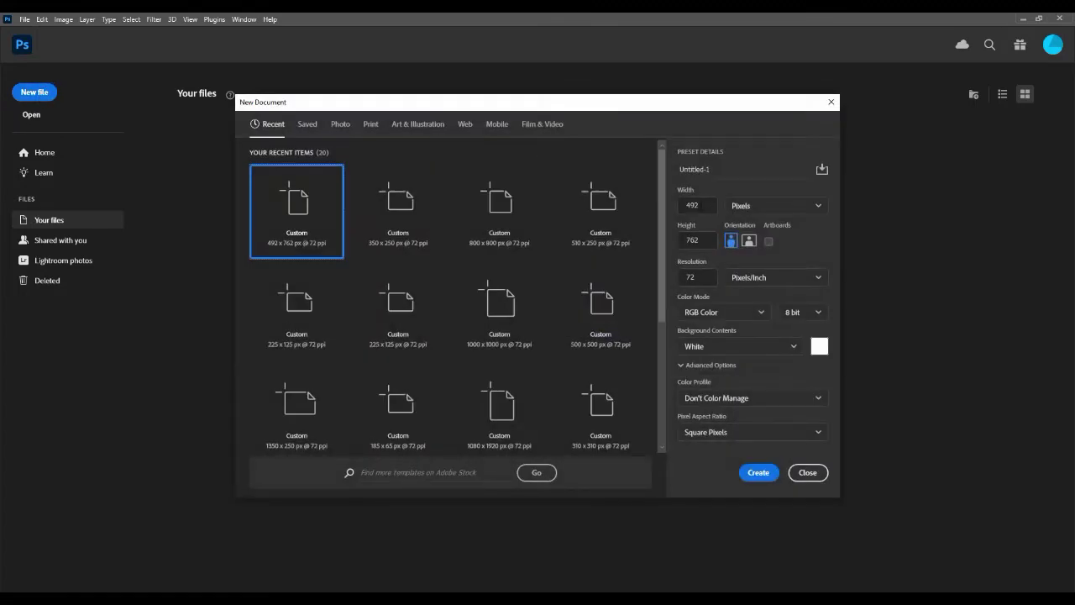
left_click(693, 205)
type("700")
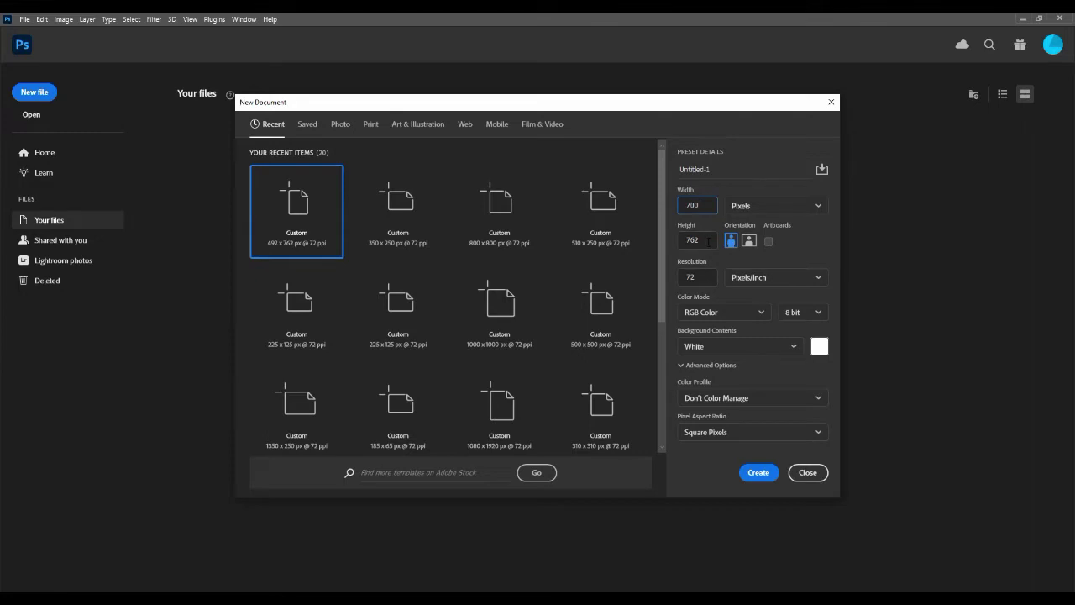
left_click(709, 241)
left_click(756, 473)
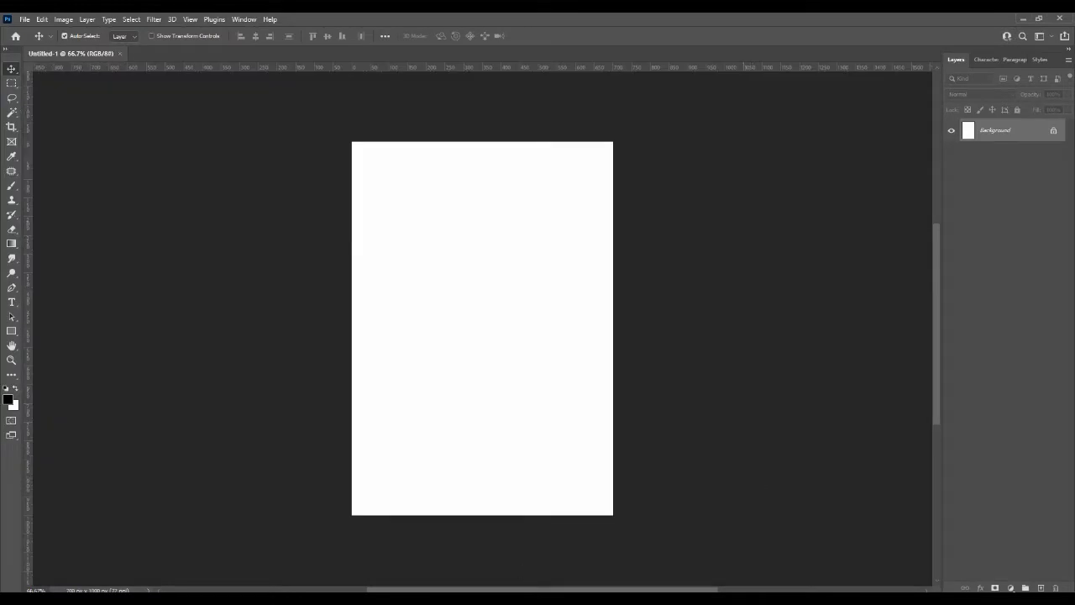
Place the red wavy bg2 image as the poster background
key("alt+Tab")
left_click_drag(250, 109, 463, 376)
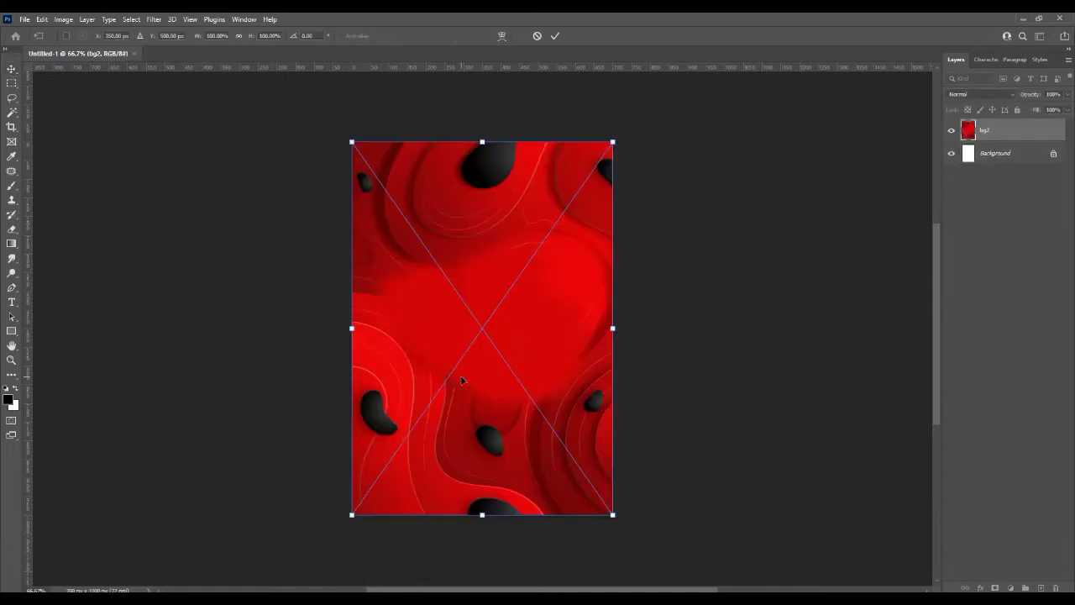
key("Return")
scroll(490, 227, "up", 1)
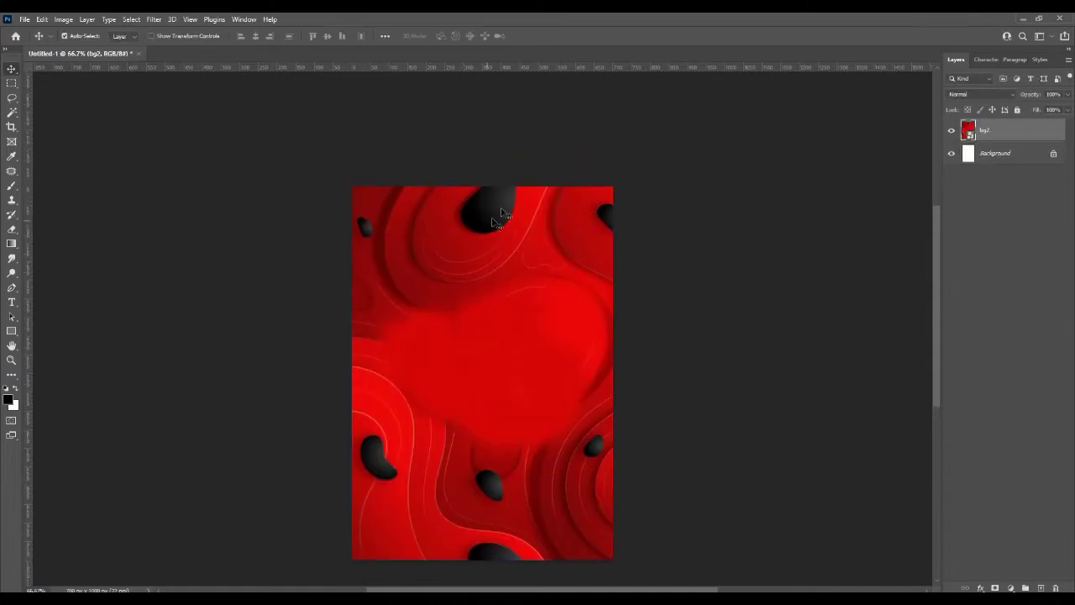
Place the PG Softwares logo at the top-left and add an empty Layer 1
key("alt+Tab")
left_click_drag(437, 136, 447, 307)
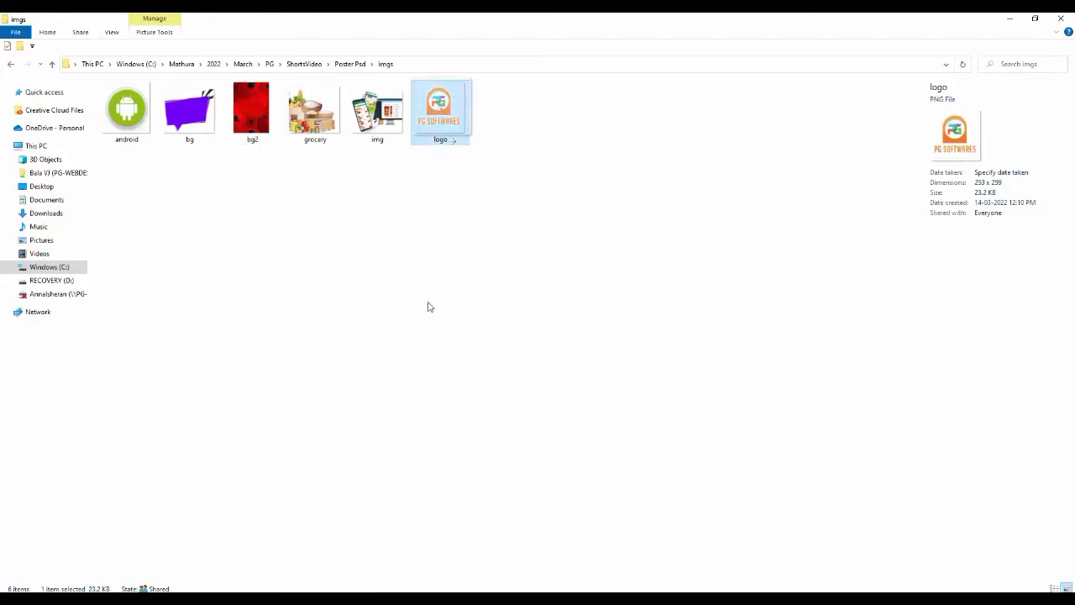
key("Return")
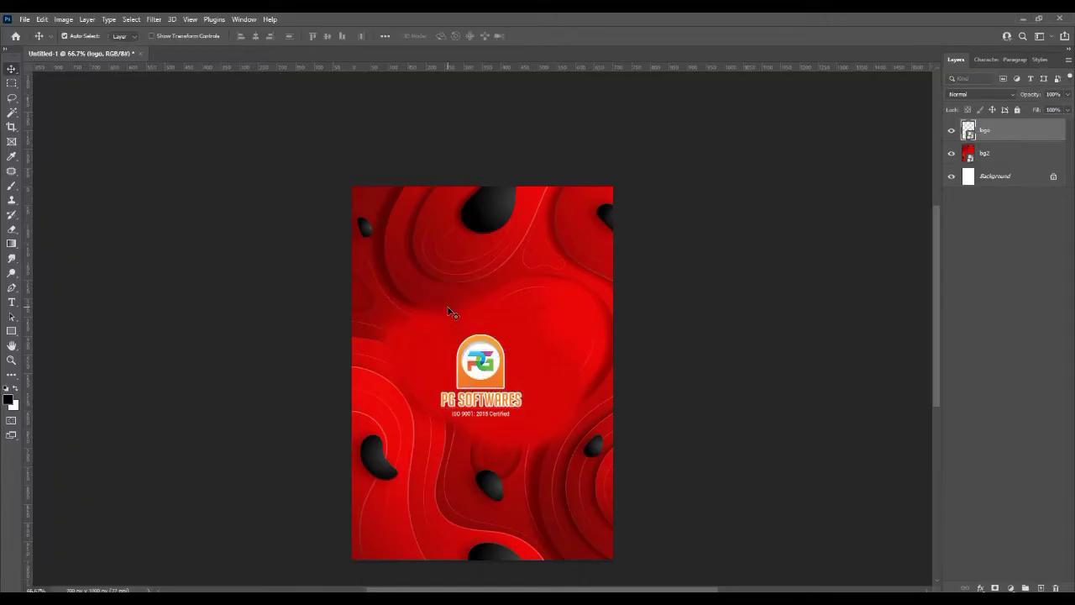
left_click_drag(480, 365, 394, 244)
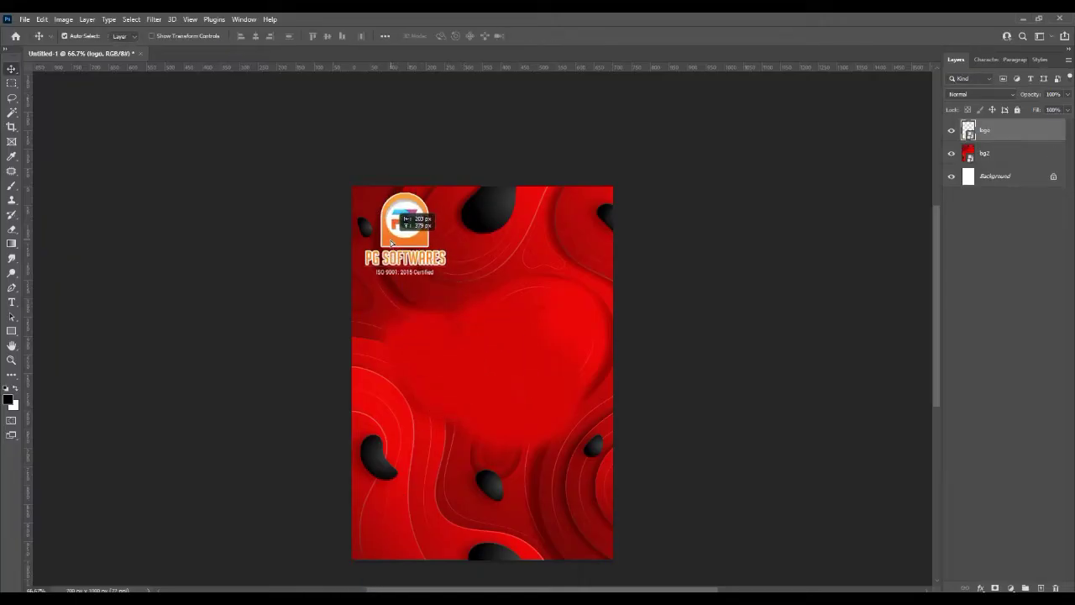
left_click(1041, 588)
Fill a wide rectangular strip near the poster's top right with white
left_click(12, 82)
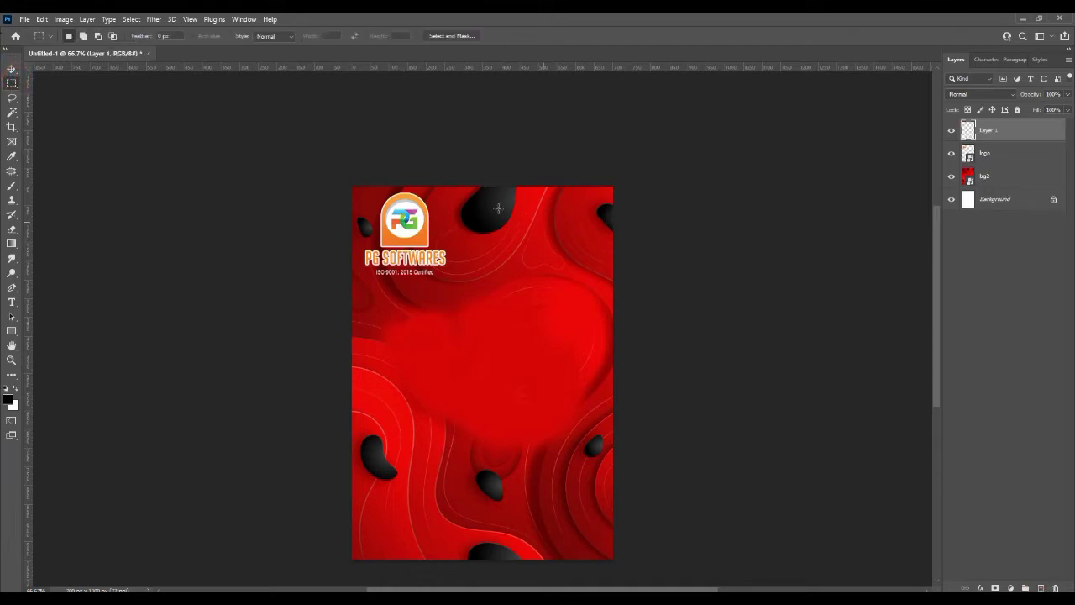
left_click_drag(491, 207, 616, 226)
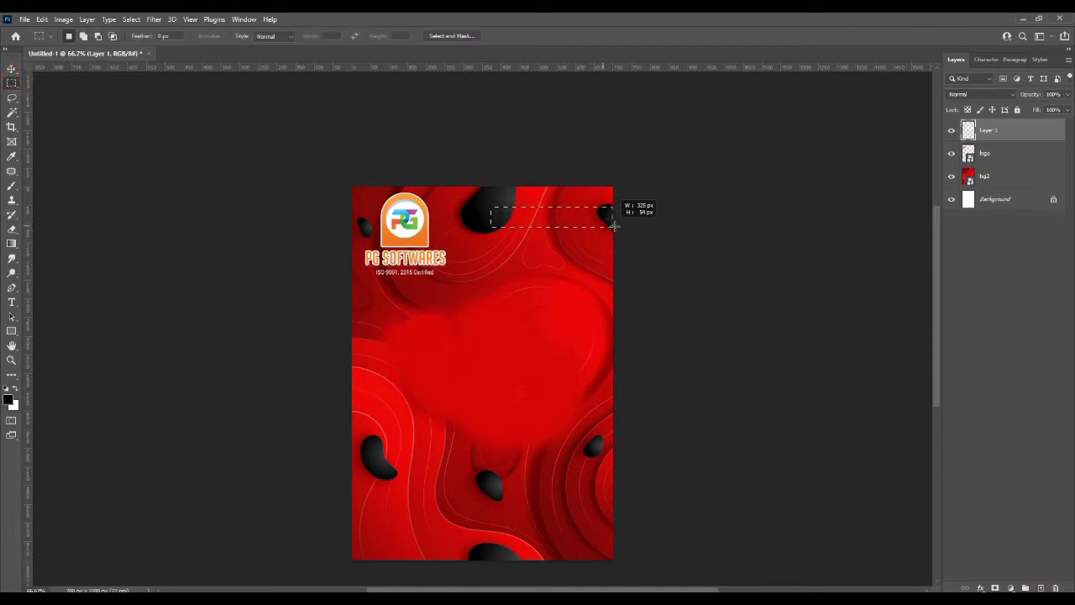
left_click_drag(616, 226, 617, 227)
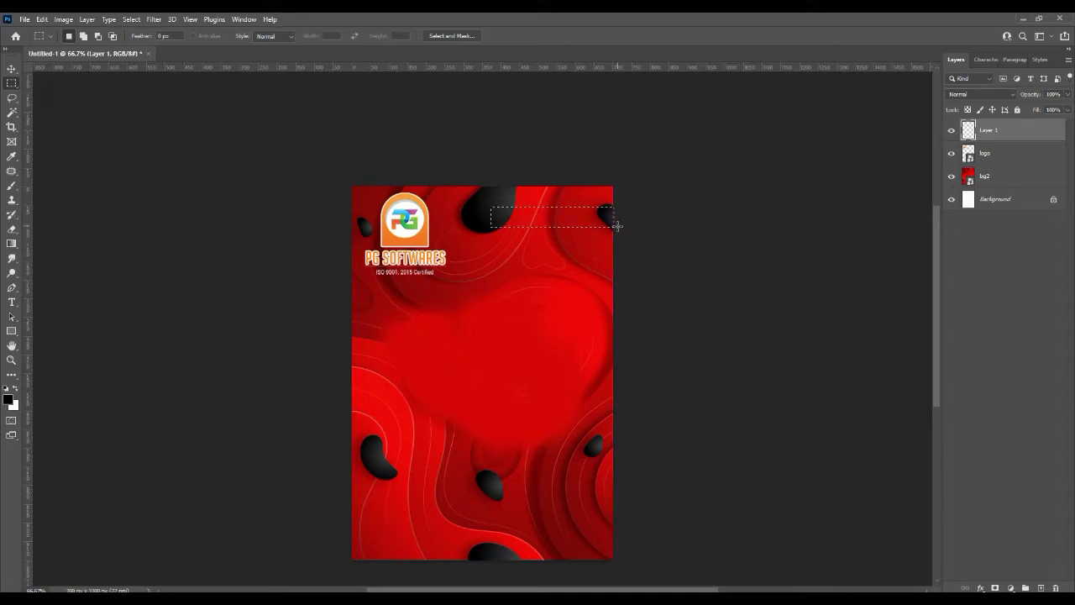
key("ctrl+BackSpace")
key("ctrl+d")
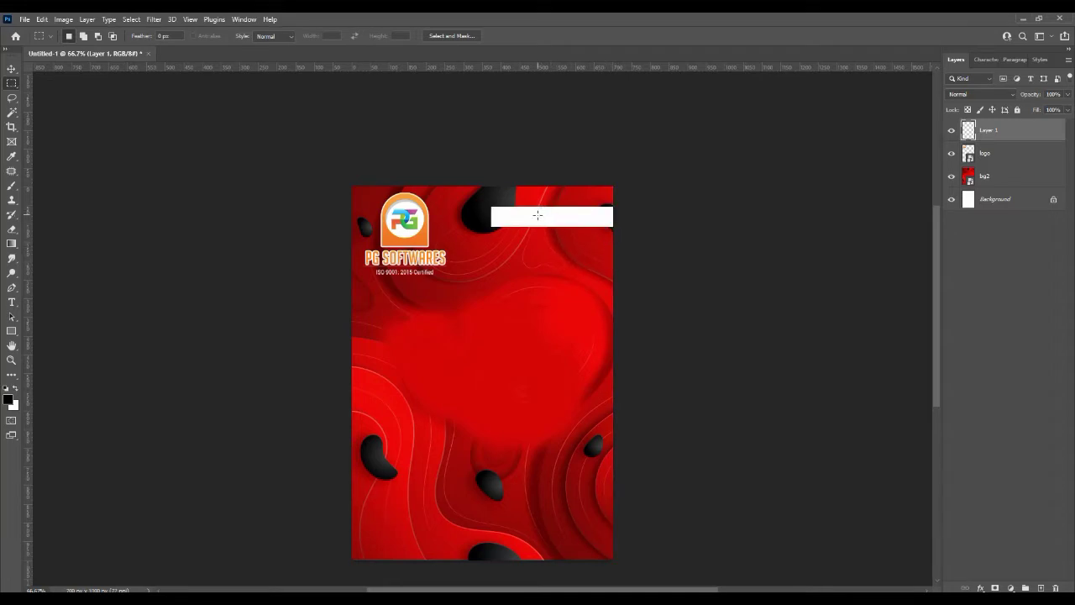
Skew the white banner so its left end slants
left_click(11, 68)
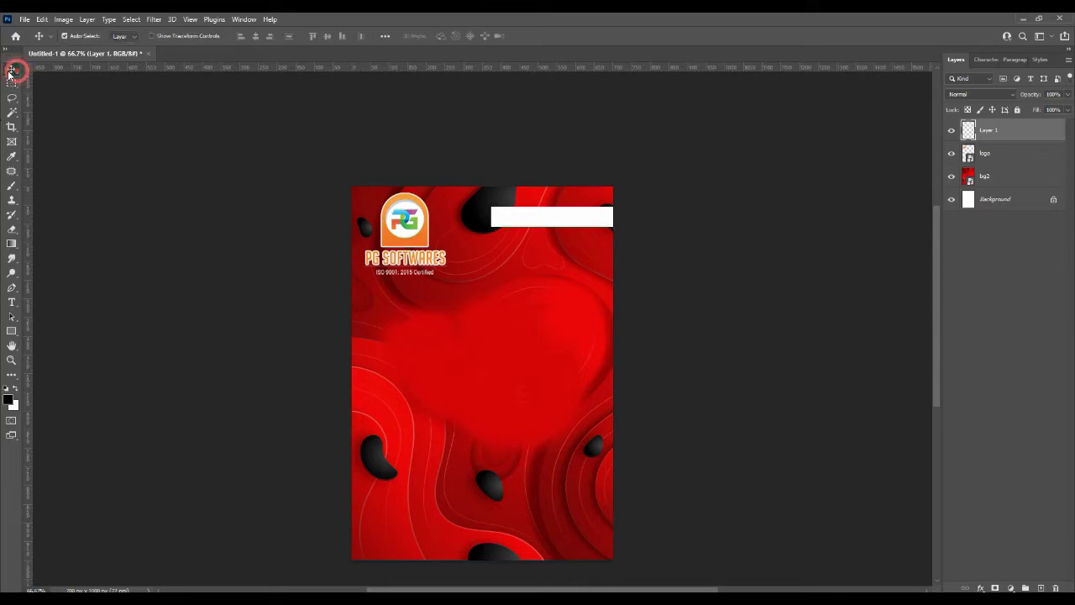
left_click(151, 36)
scroll(499, 205, "up", 2)
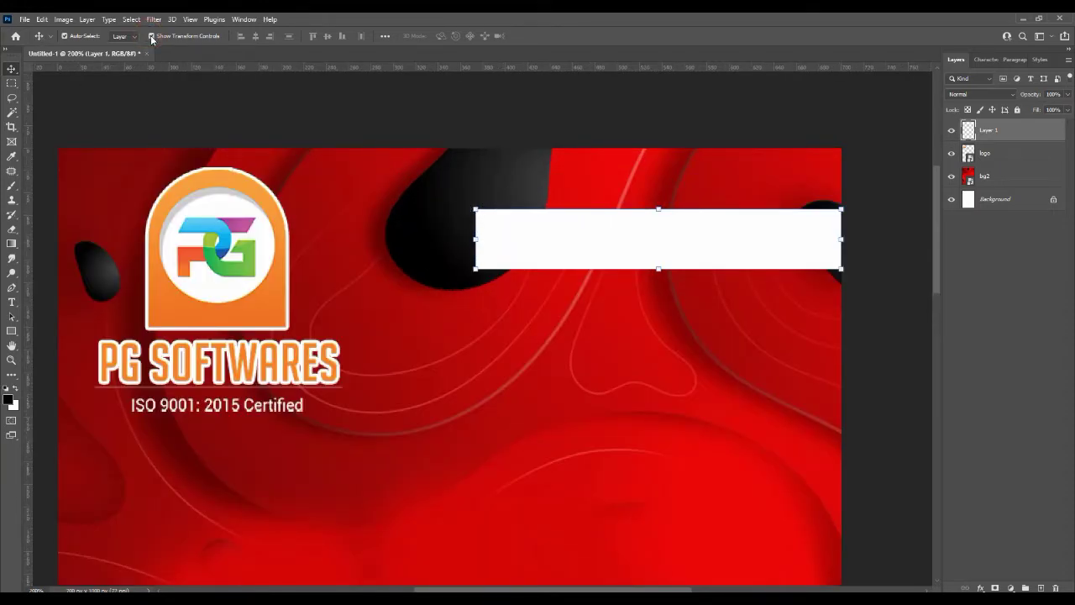
key("ctrl+t")
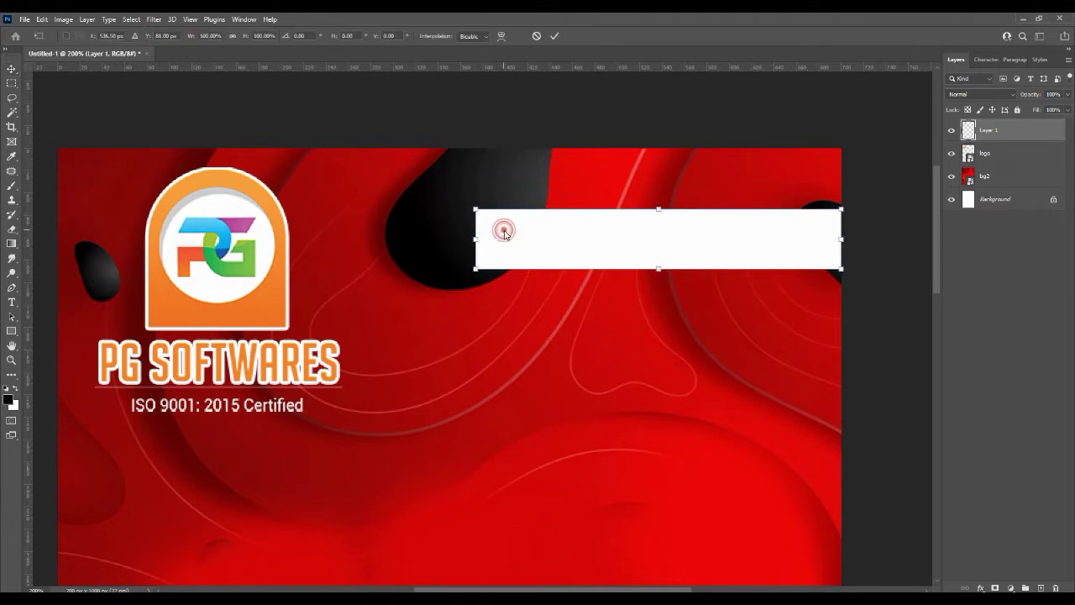
right_click(505, 231)
left_click(521, 278)
left_click_drag(476, 214, 498, 211)
key("Escape")
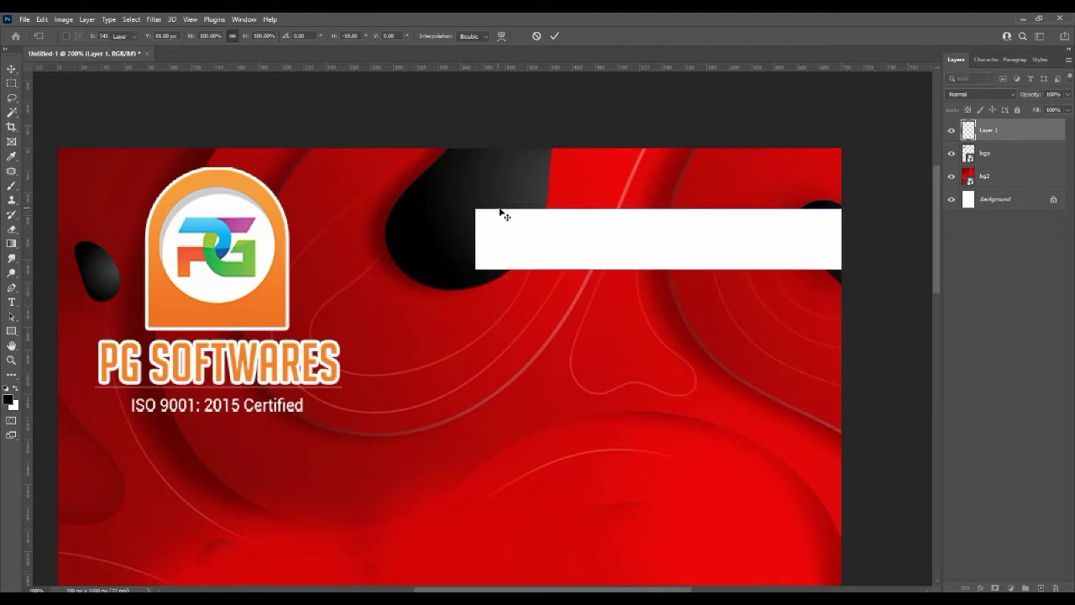
key("Return")
Type the phone number on the white banner in Oswald, slightly enlarged
left_click(11, 302)
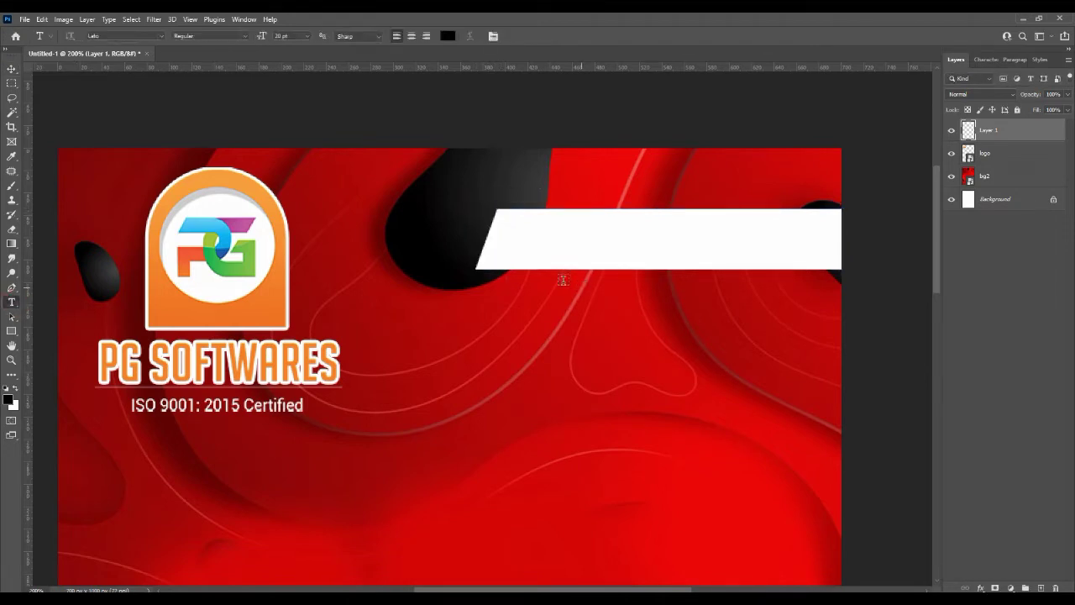
left_click(507, 240)
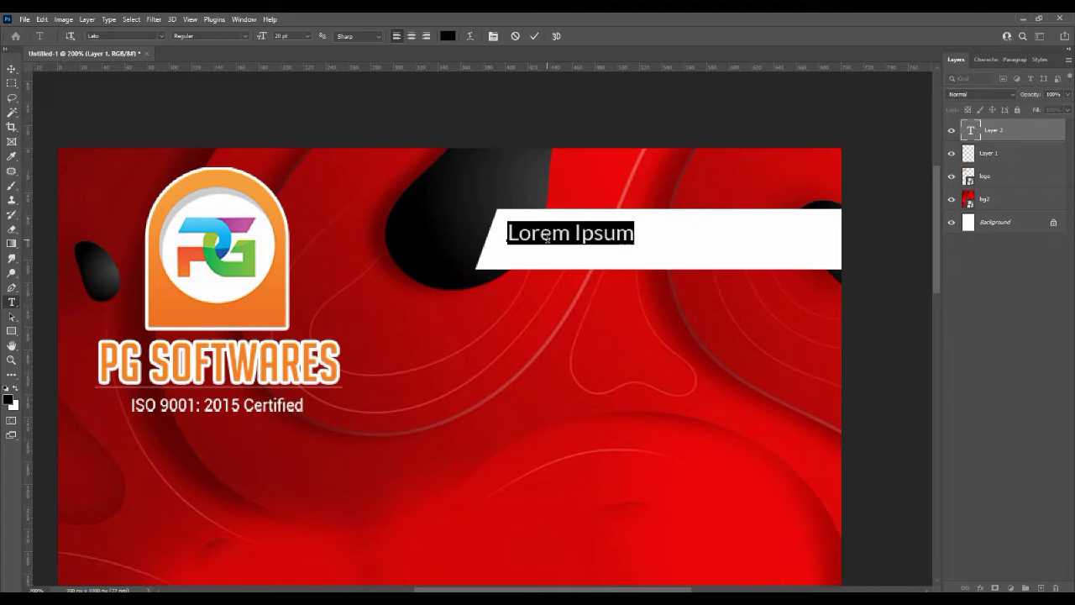
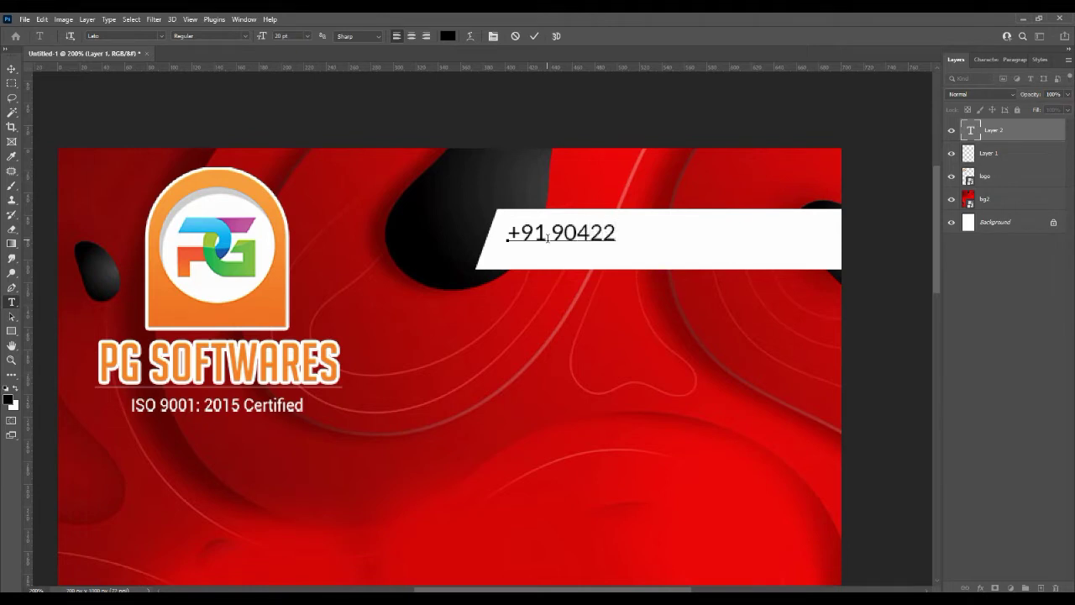
key("ctrl+a")
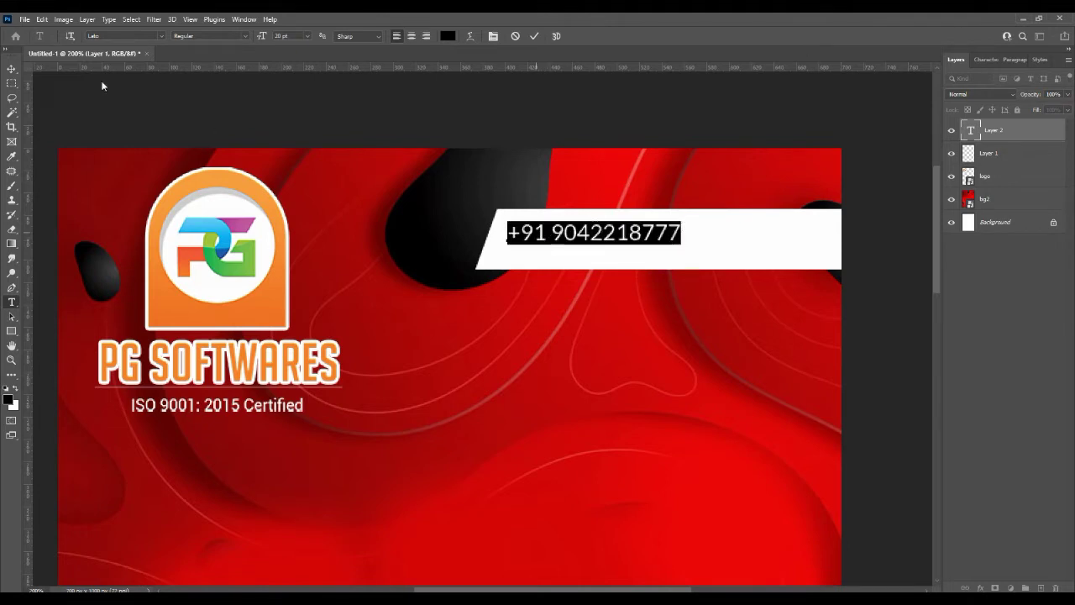
left_click(109, 35)
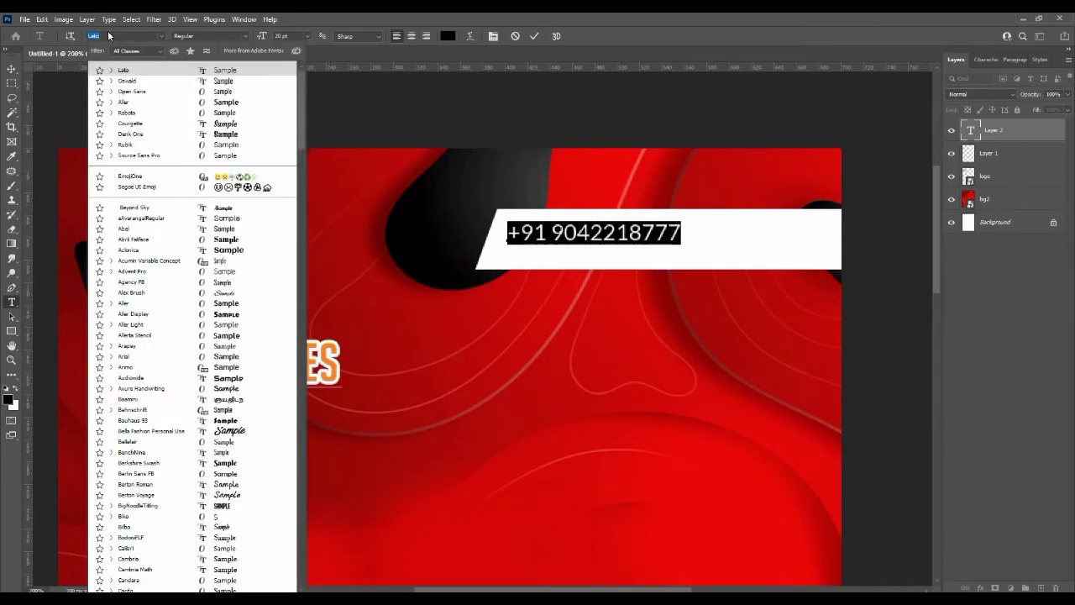
left_click(124, 80)
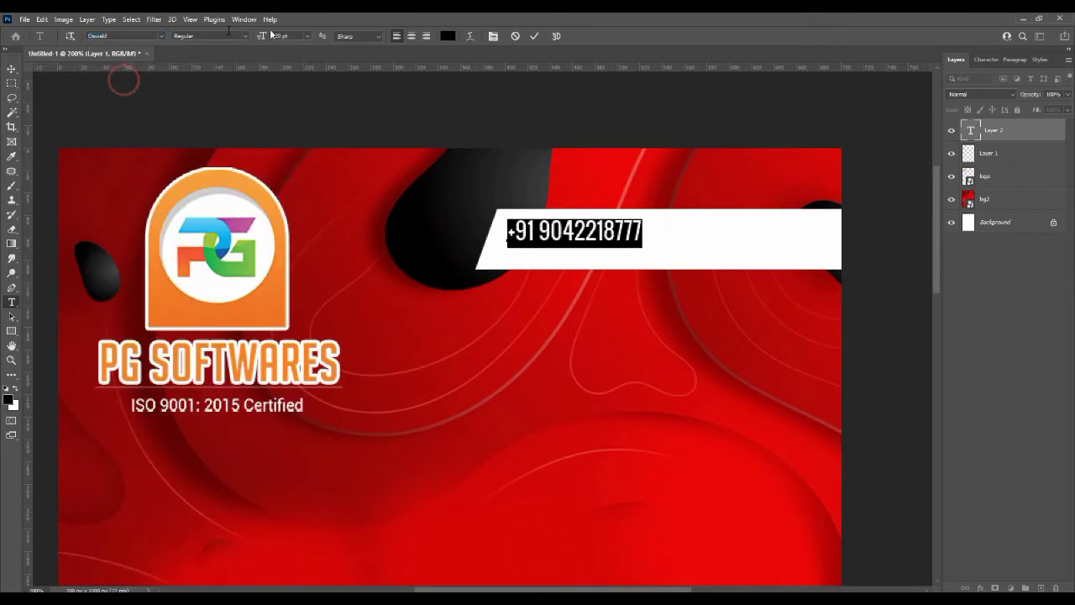
left_click(288, 36)
key("Up")
key("Up")
key("Up")
key("Up")
key("Up")
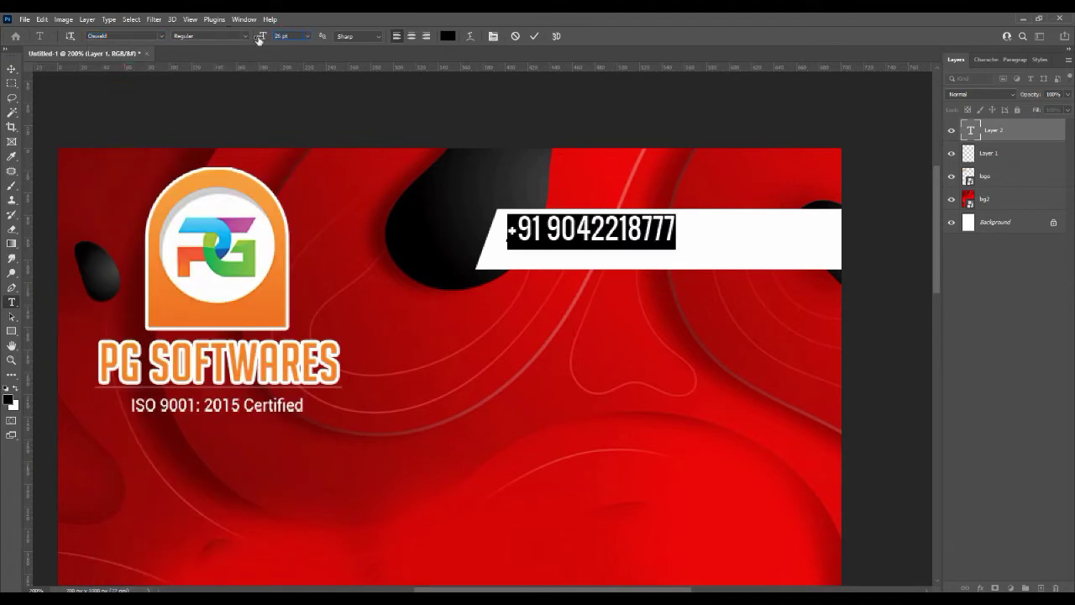
key("Up")
key("Up")
Nudge the phone number right and down and set its size to 38 pt
left_click(11, 68)
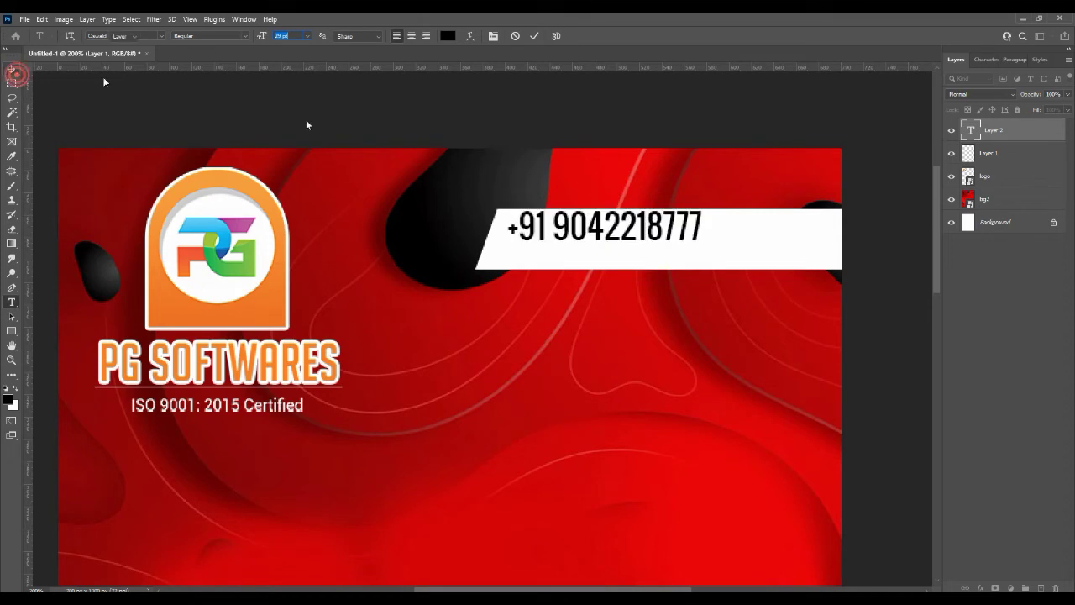
scroll(372, 184, "down", 1)
left_click_drag(495, 208, 510, 215)
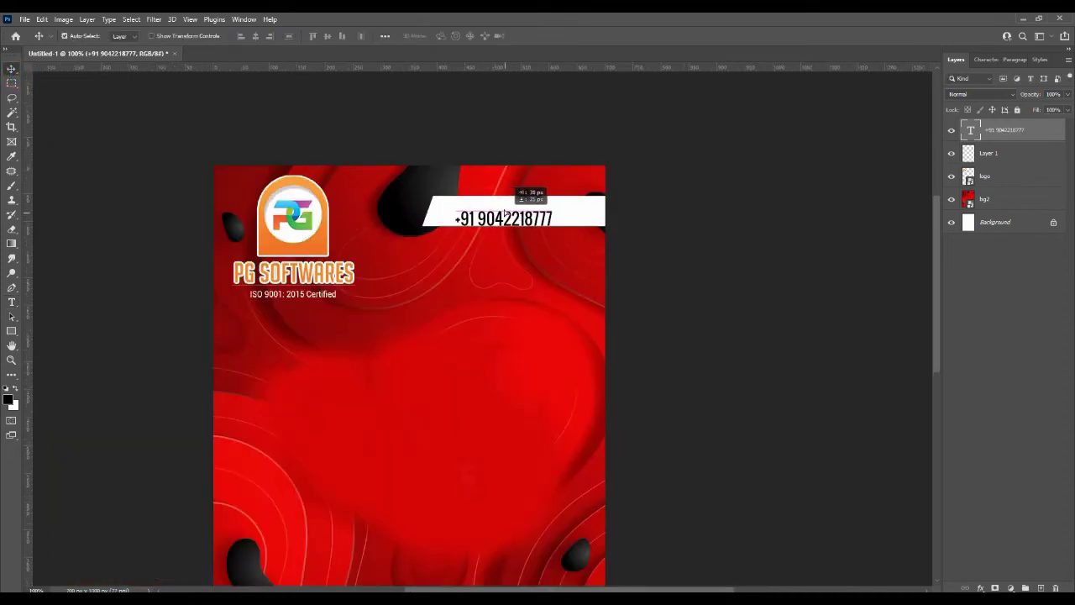
left_click(11, 302)
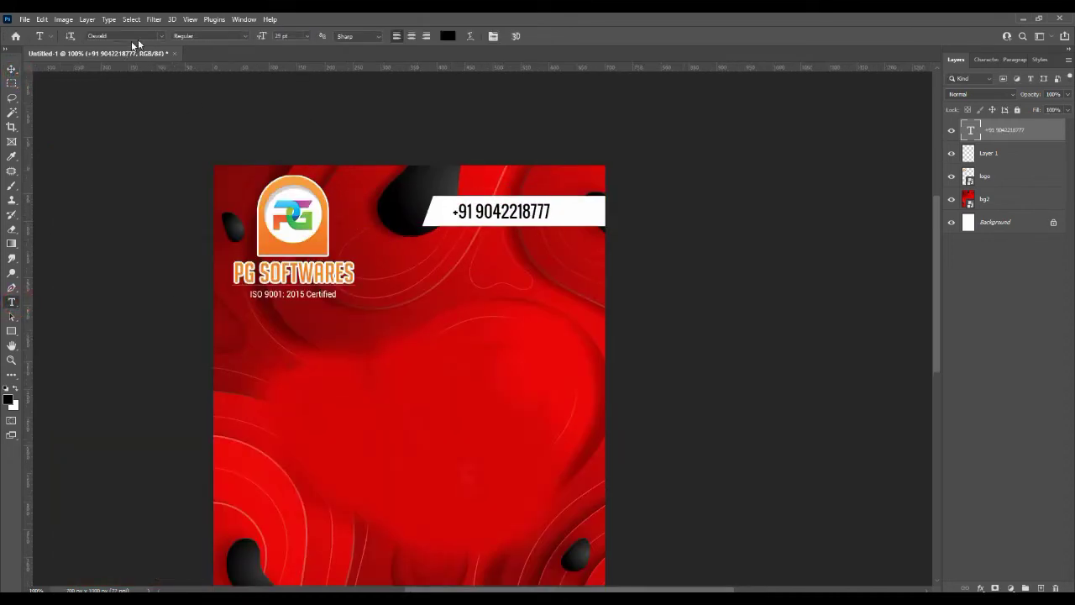
left_click(281, 36)
type("38")
key("Return")
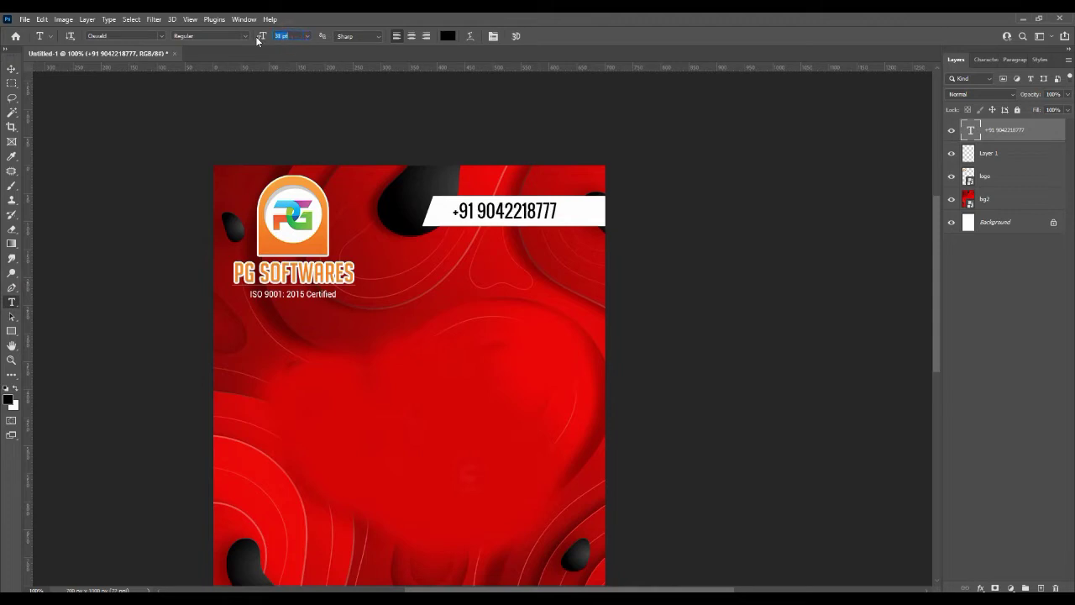
Shift the white phone banner flush to the right edge and zoom to check it
left_click(12, 68)
left_click_drag(444, 217, 497, 216)
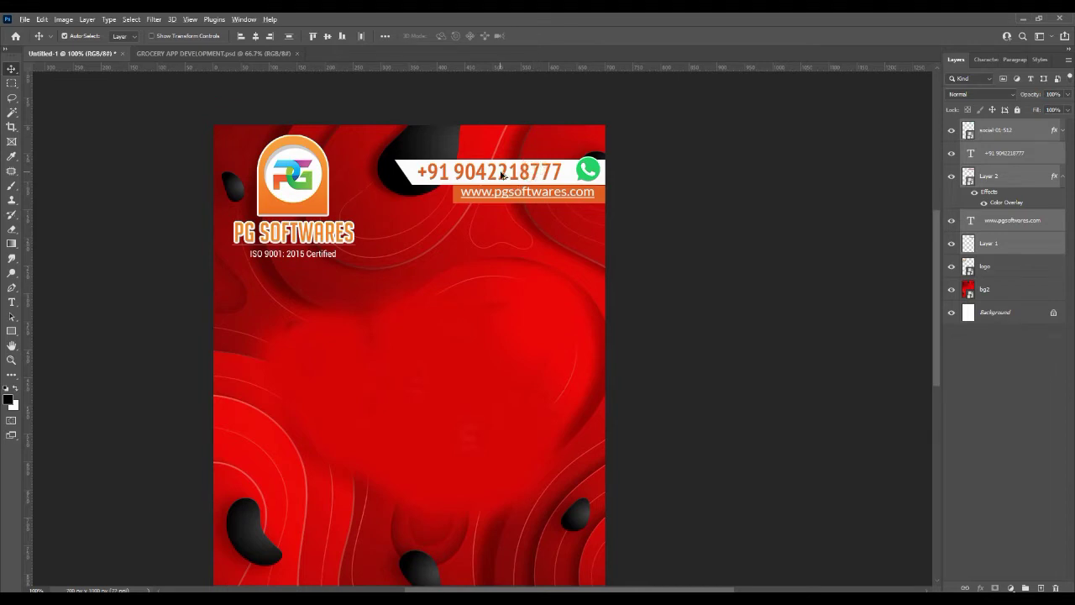
scroll(502, 172, "up", 2)
left_click(469, 342)
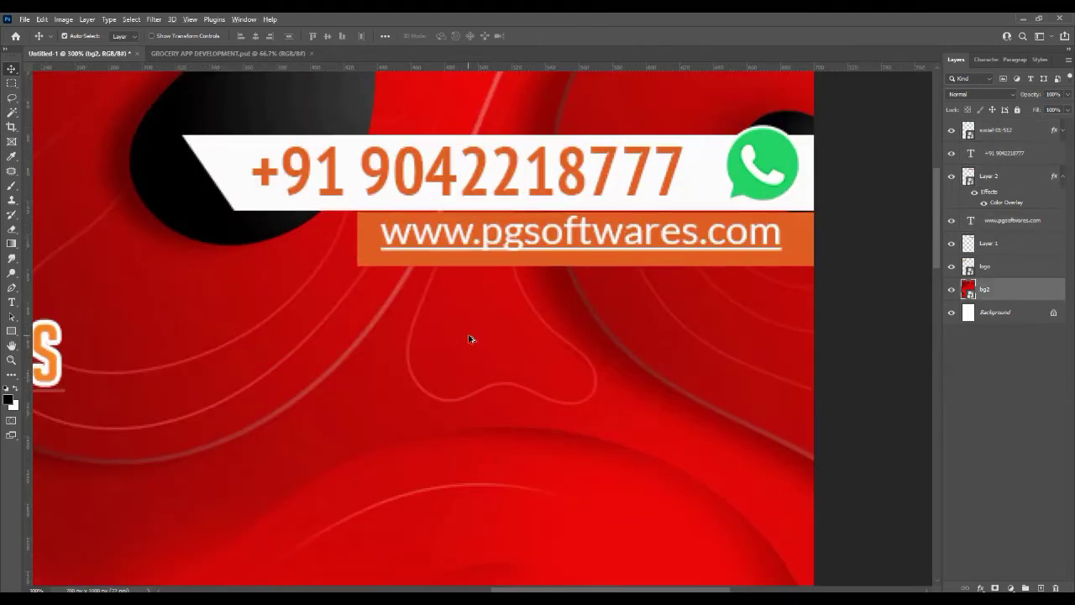
scroll(469, 339, "down", 2)
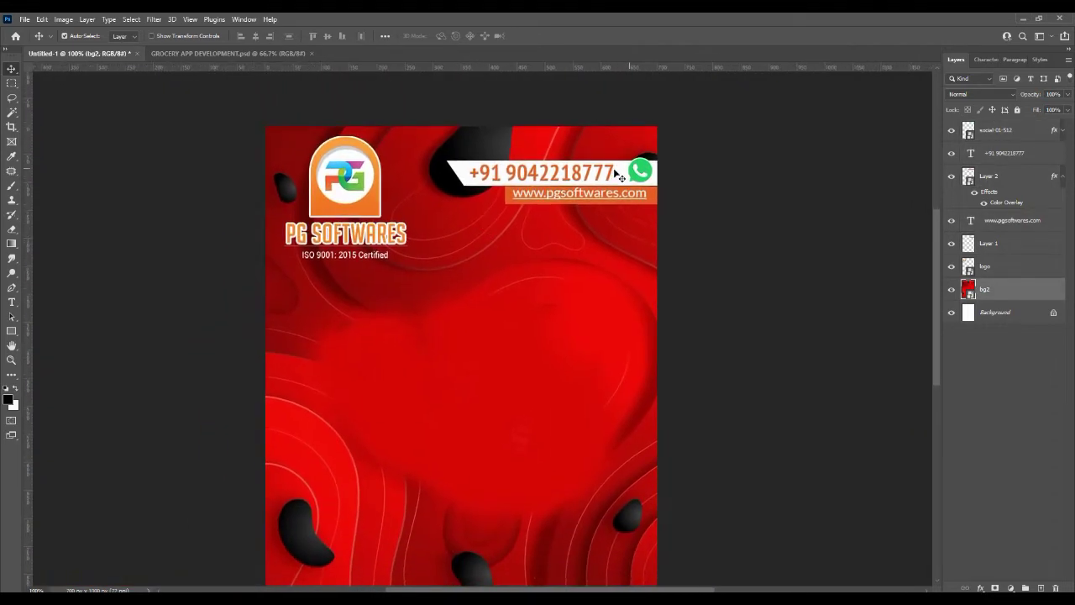
scroll(361, 372, "down", 2)
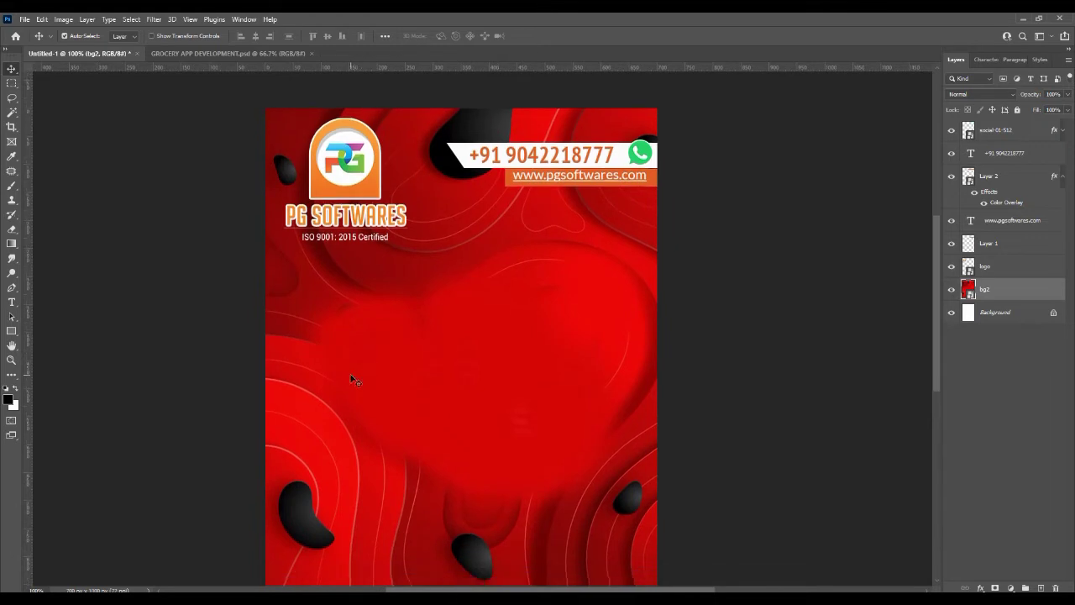
scroll(349, 373, "down", 1)
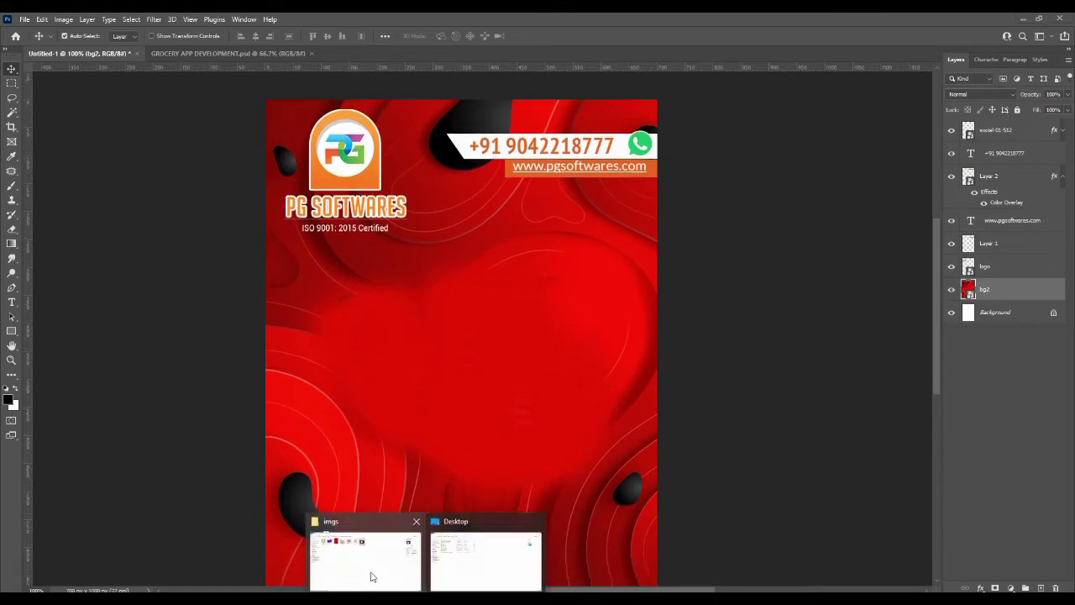
Place the purple bg speech-bubble image at the poster's left edge
left_click(361, 556)
left_click(192, 132)
left_click_drag(193, 132, 375, 448)
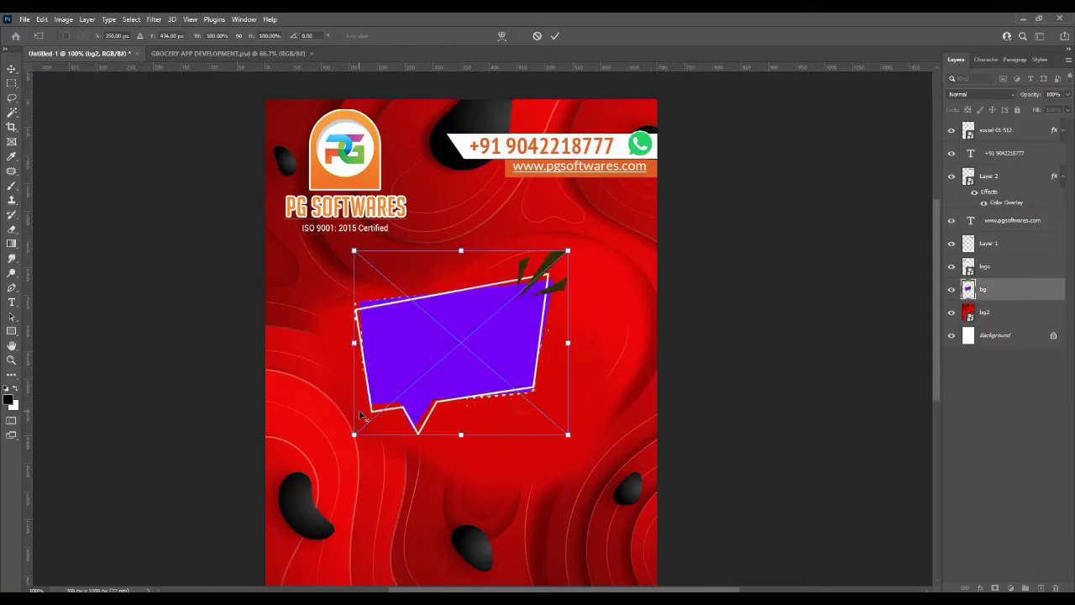
key("ctrl+minus")
mouse_move(455, 363)
left_mouse_down()
mouse_move(366, 370)
mouse_move(381, 371)
left_mouse_up()
key("Return")
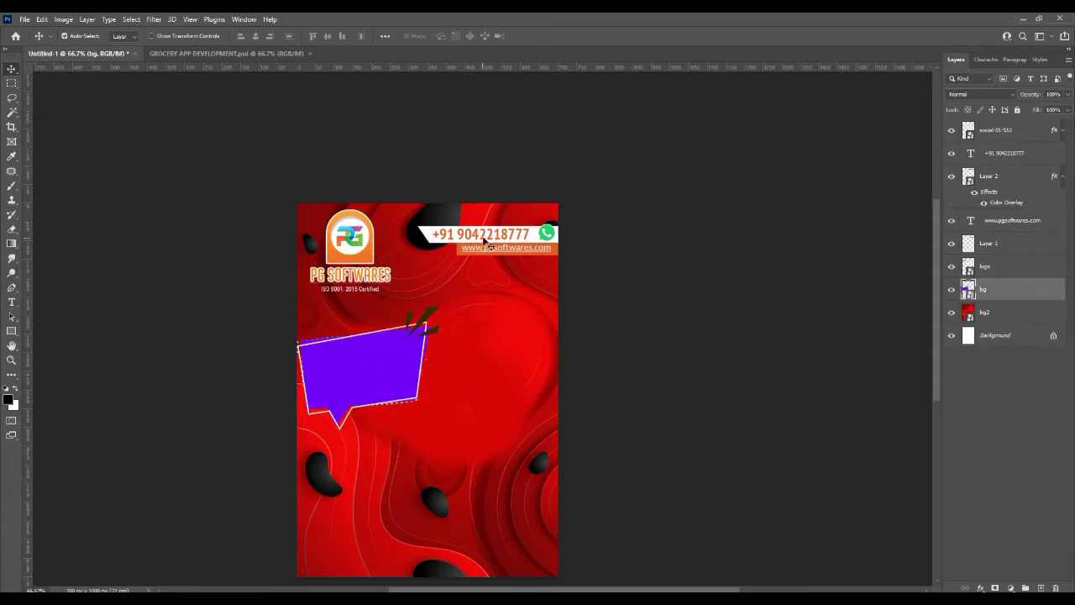
Type white (#ffffff) 'Start' text inside the purple bubble and shift it slightly left
left_click(11, 304)
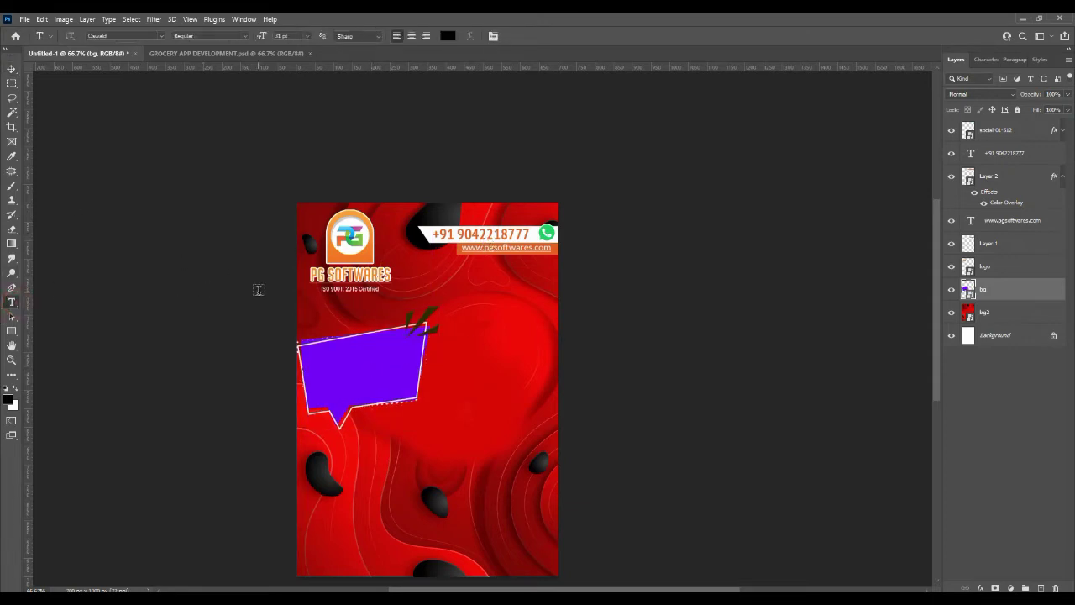
left_click(447, 36)
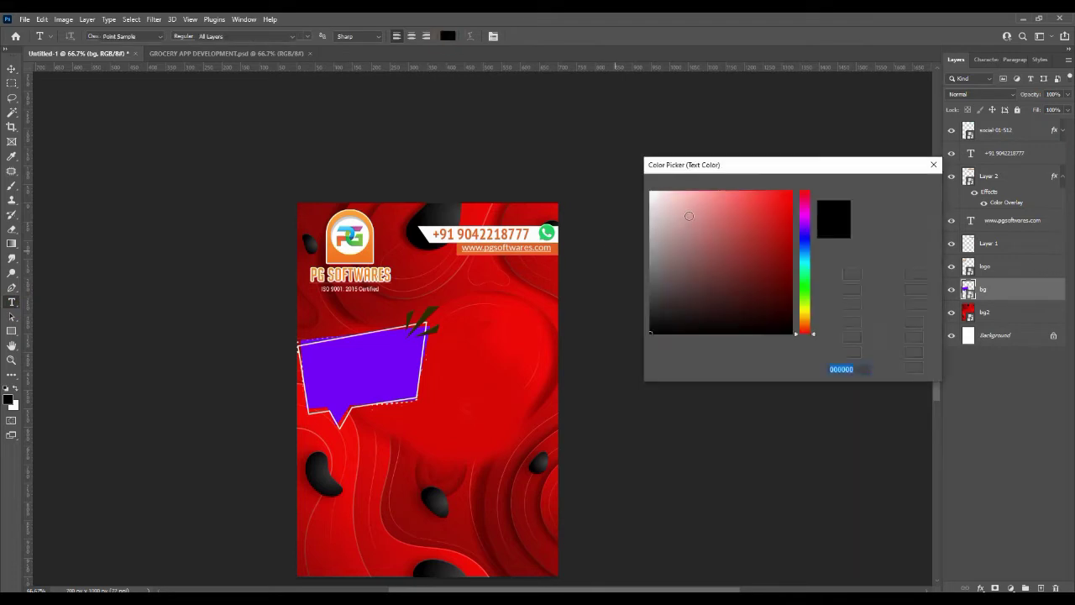
type("ffffff")
left_click(894, 188)
left_click(317, 356)
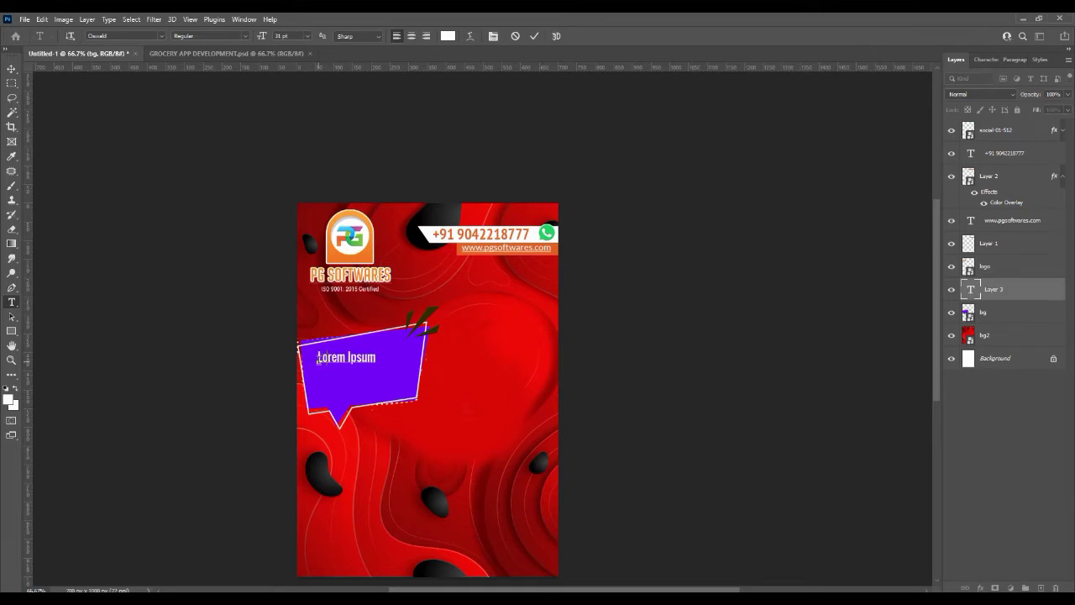
type("starts")
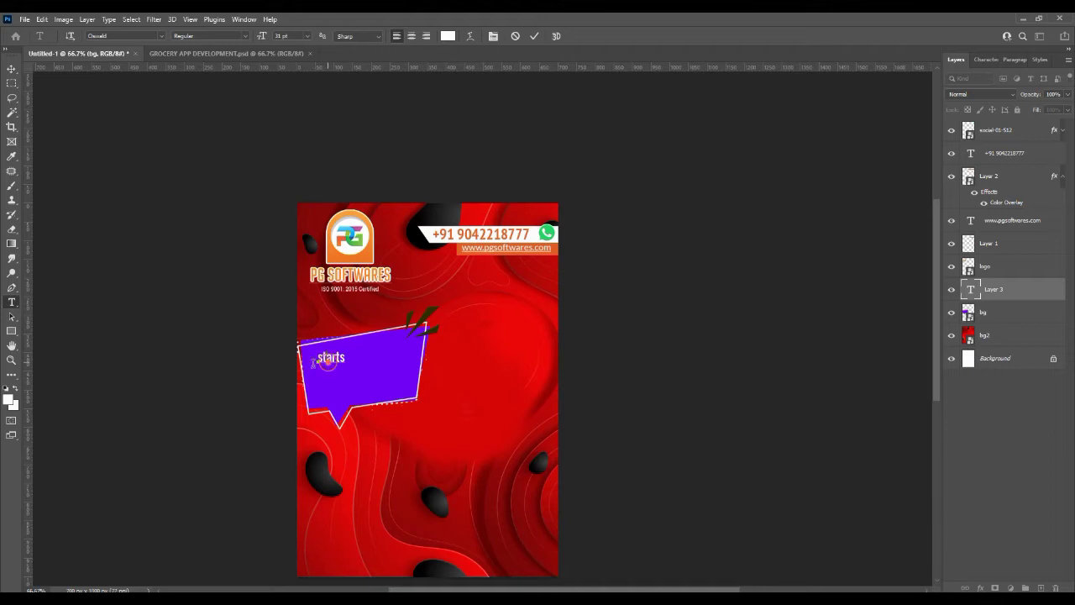
left_click_drag(318, 358, 324, 358)
type("S")
left_click(345, 357)
left_click(12, 68)
left_click_drag(342, 357, 333, 357)
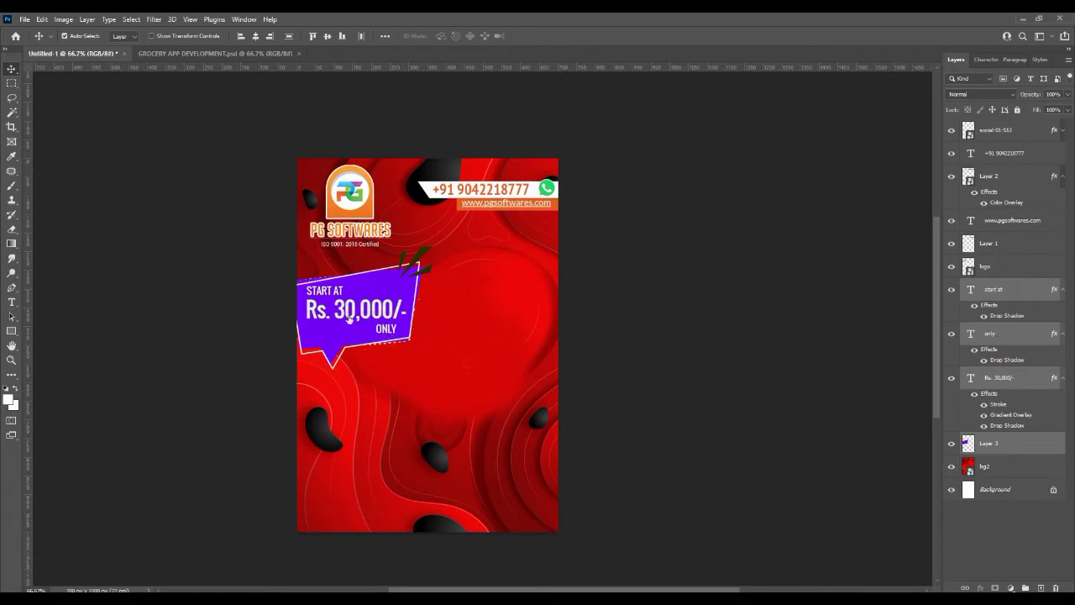
Select the ONLY, Rs. 30,000/- and START AT text layers in turn
scroll(350, 318, "up", 1)
scroll(396, 362, "down", 1)
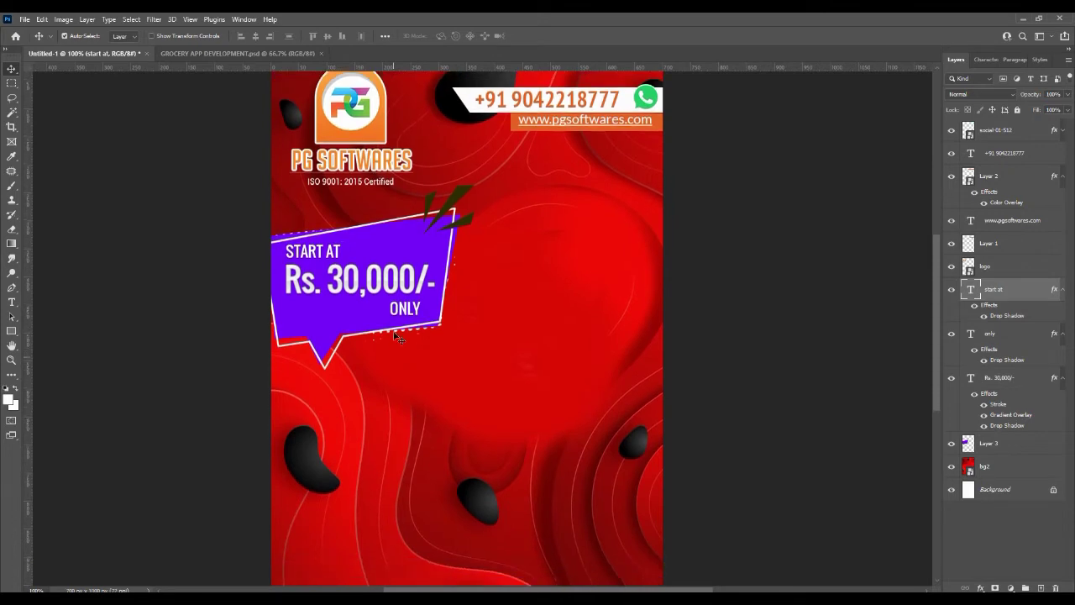
left_click(402, 309)
scroll(538, 269, "up", 2)
scroll(660, 233, "up", 1)
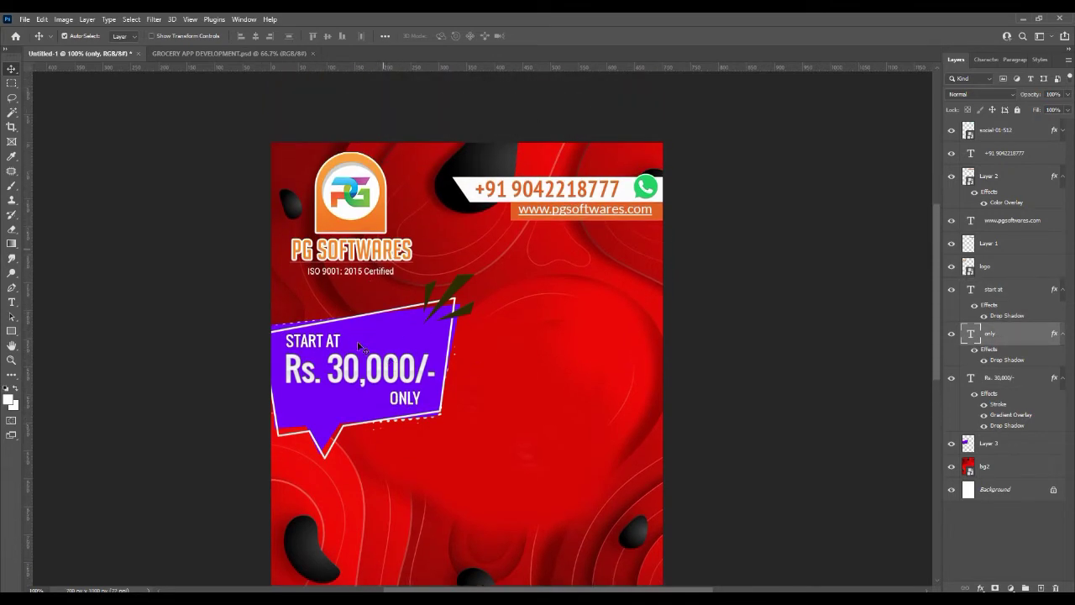
left_click(370, 375)
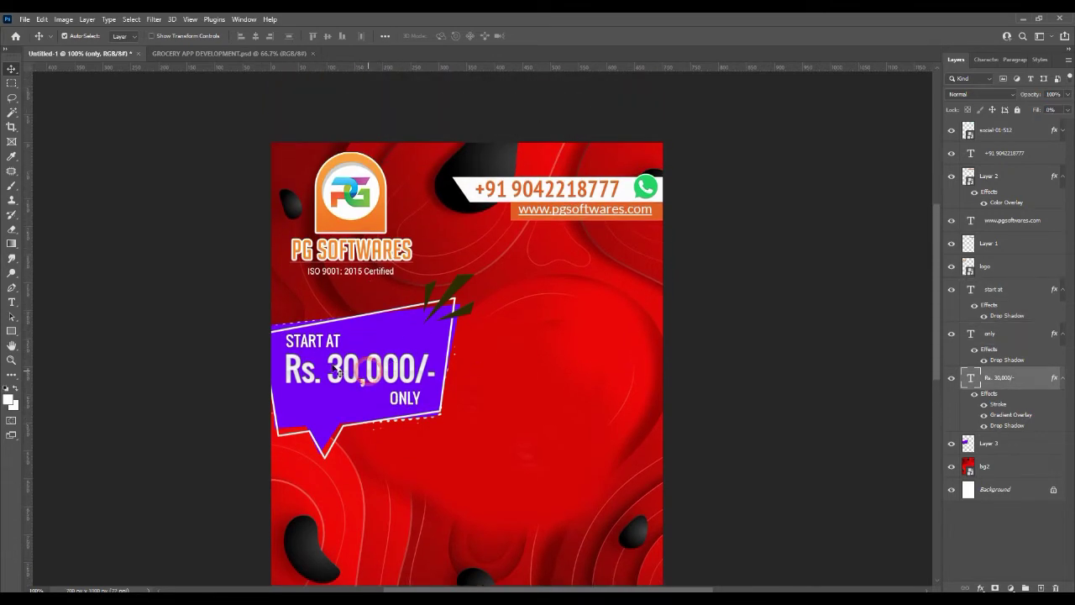
left_click(310, 344)
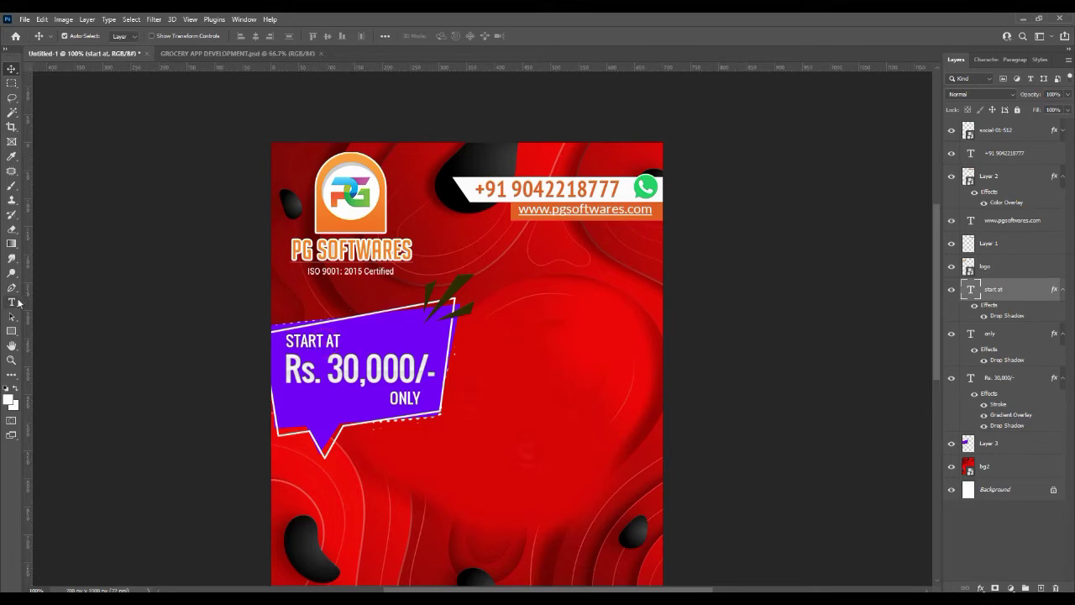
left_click(12, 302)
Add a 52 pt white GROCERY heading right of the bubble and move it up
left_click(513, 330)
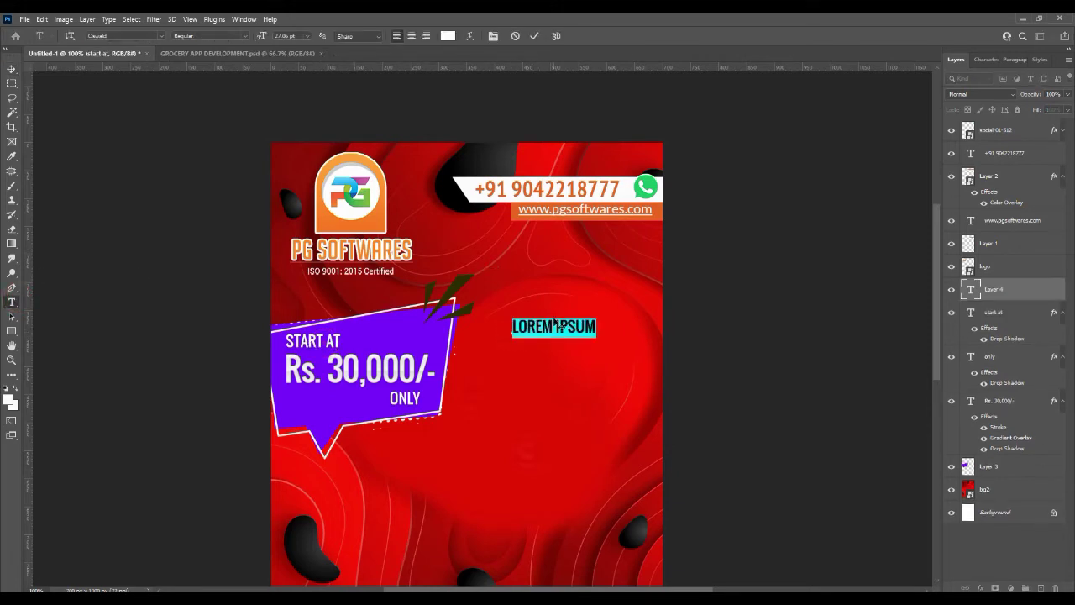
type("GROC")
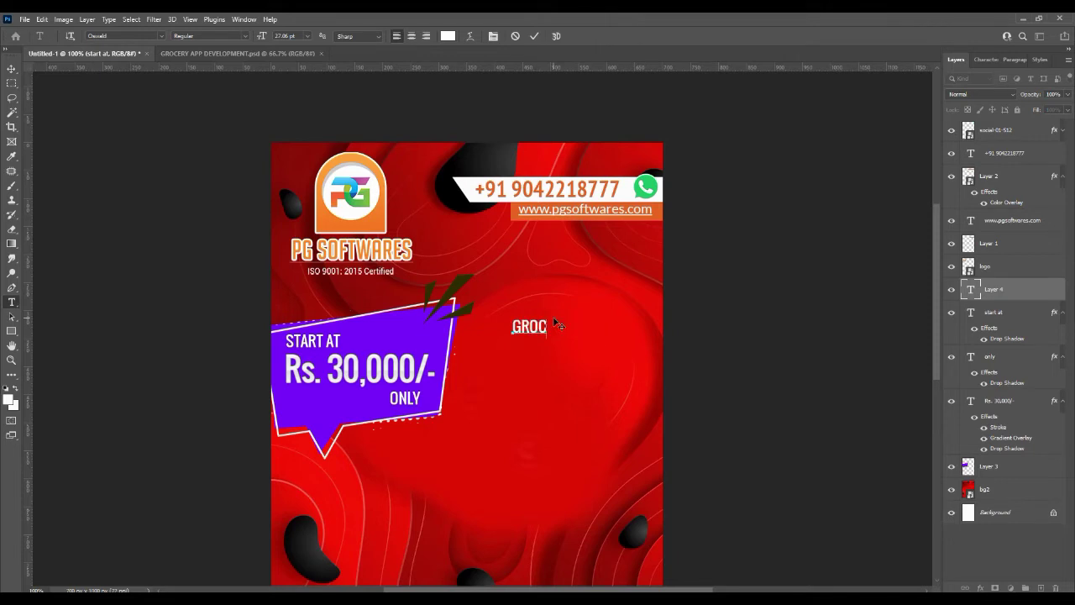
type("ERY")
key("ctrl+a")
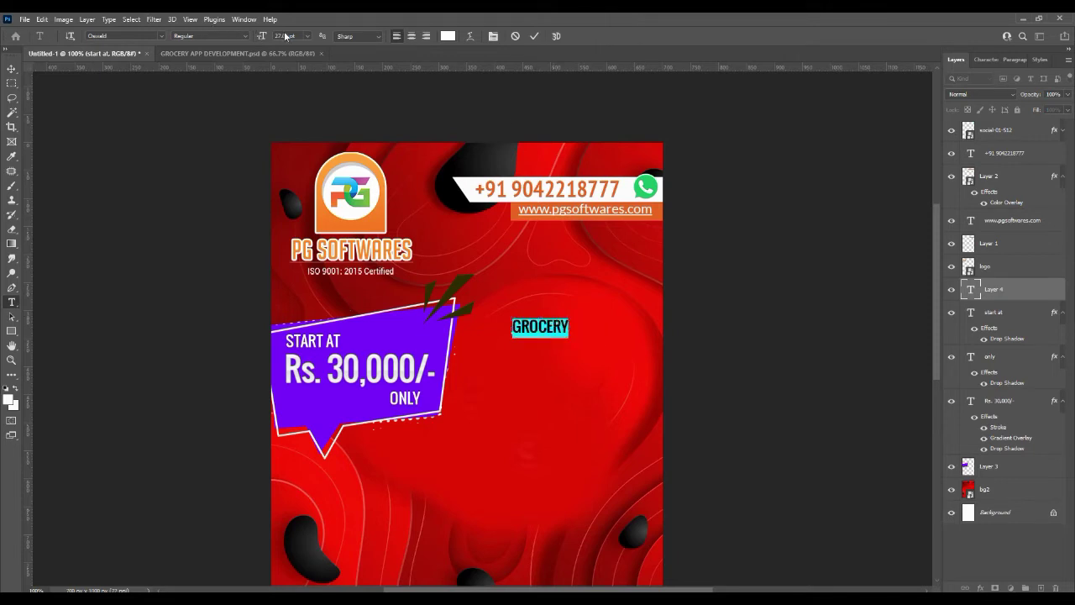
left_click(309, 36)
left_click(299, 161)
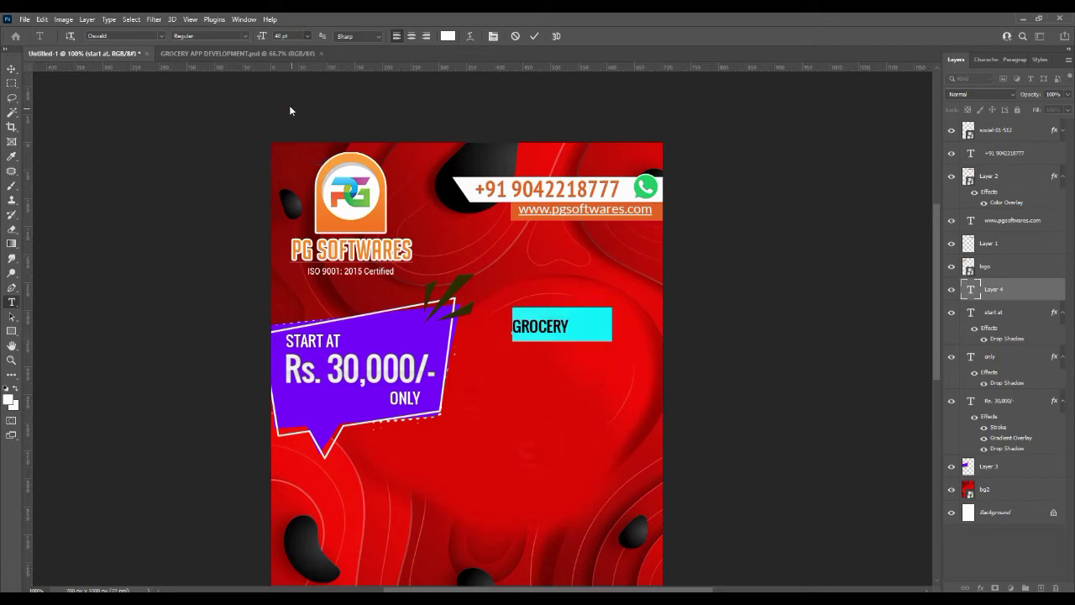
left_click(284, 36)
key("Up")
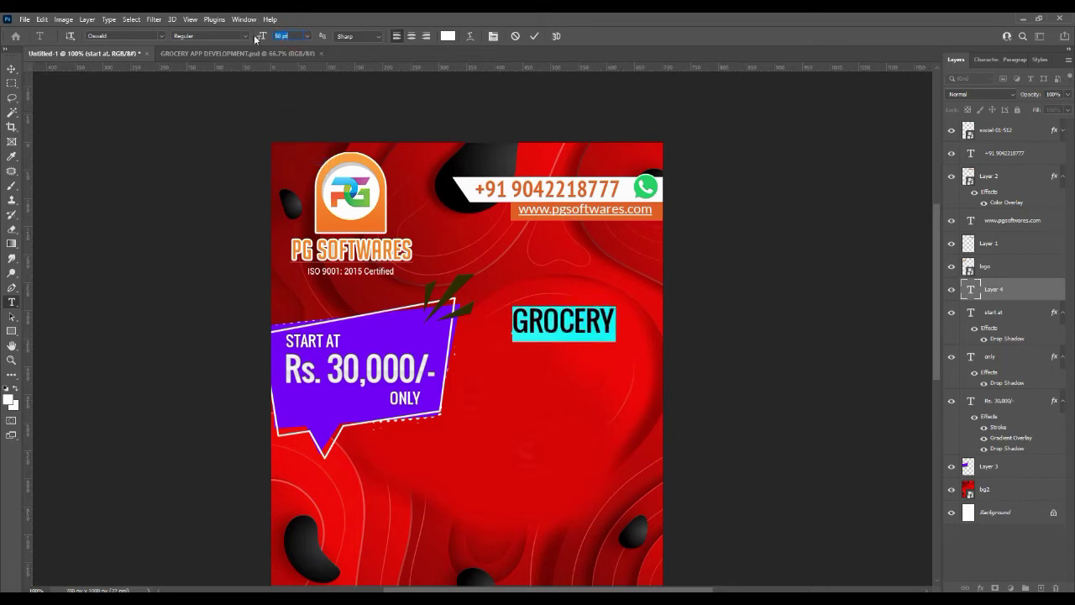
key("Up")
key("Up")
key("Up")
left_click(5, 68)
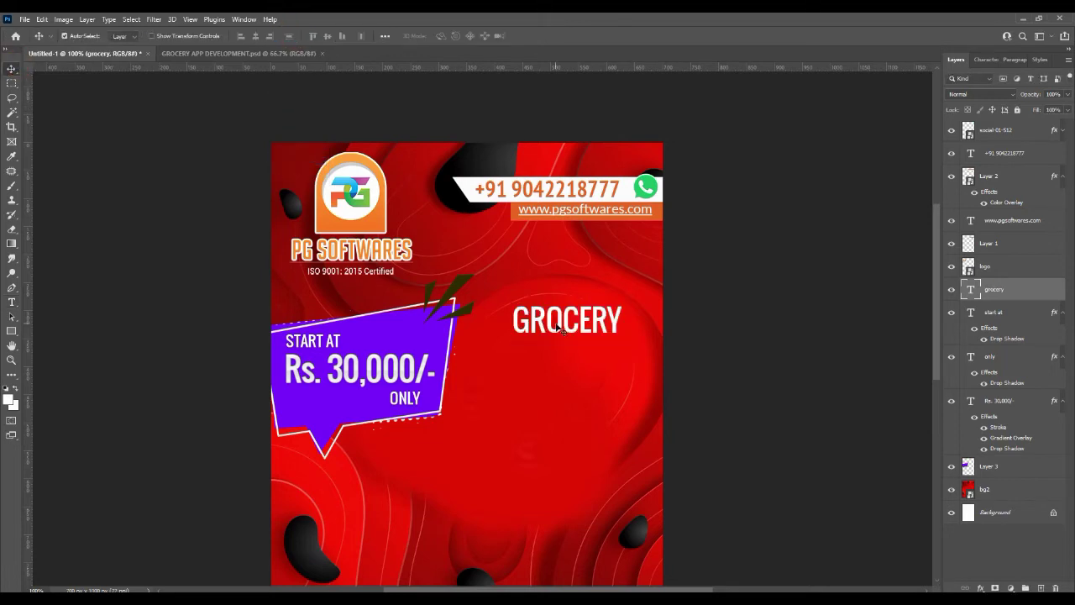
left_click_drag(556, 328, 553, 304)
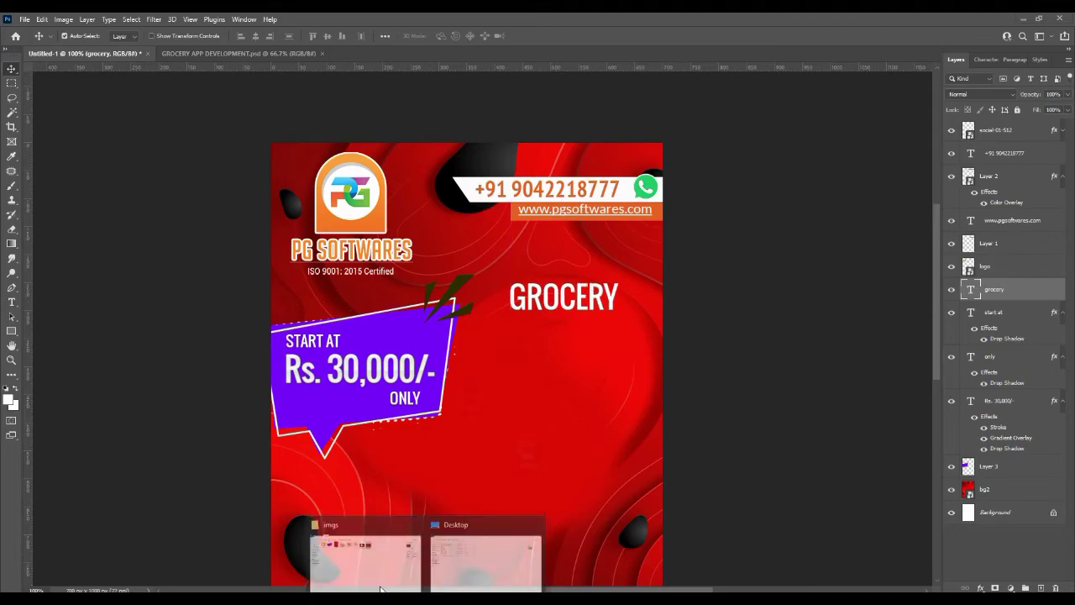
Place the android icon image below the GROCERY heading
left_click(373, 577)
mouse_move(131, 126)
left_mouse_down()
mouse_move(370, 582)
mouse_move(468, 371)
mouse_move(550, 456)
mouse_move(561, 413)
left_mouse_up()
key("Return")
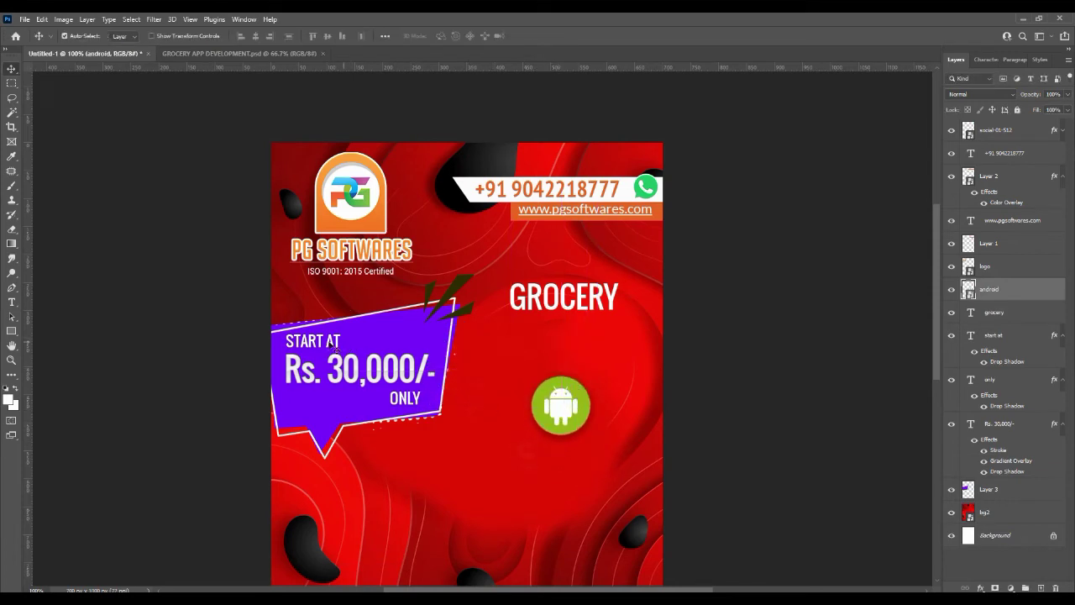
Duplicate the START AT text as an ANDROID label positioned above the icon
left_click_drag(428, 355, 565, 354)
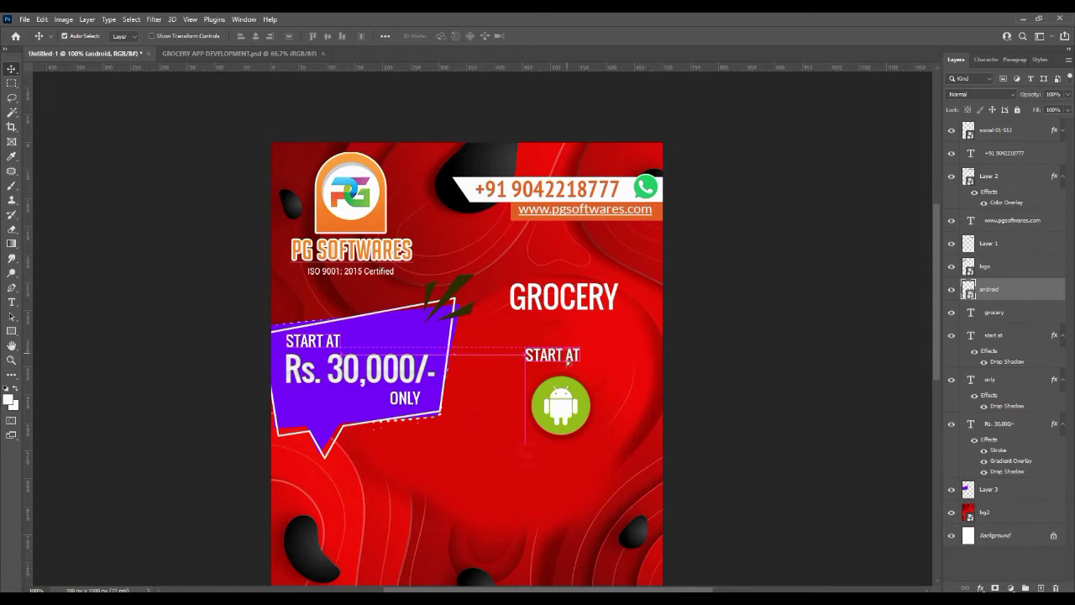
double_click(565, 354)
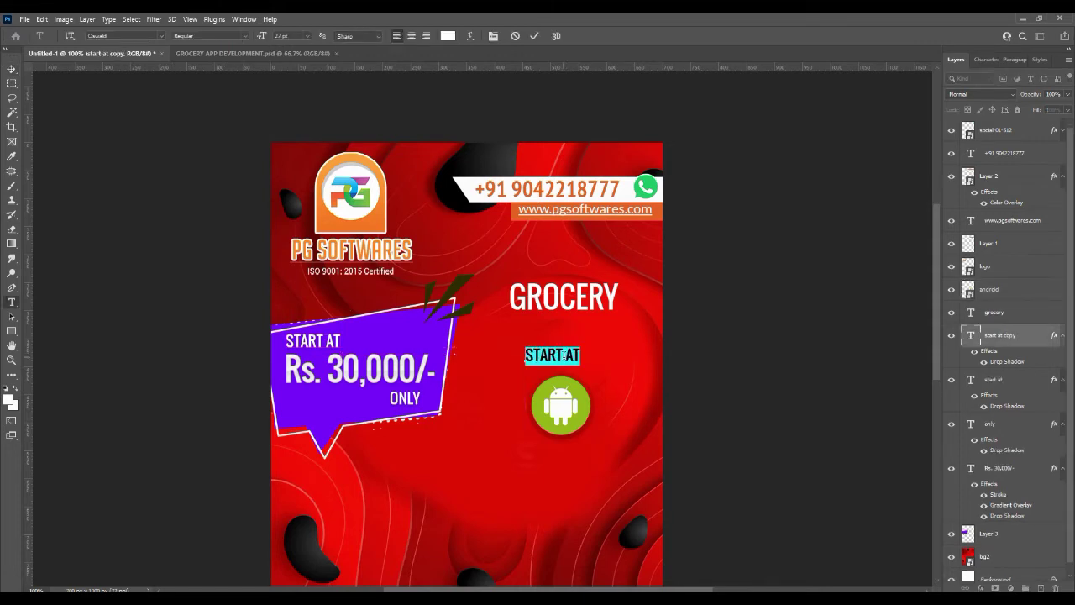
left_click(563, 355)
type("ANDROID")
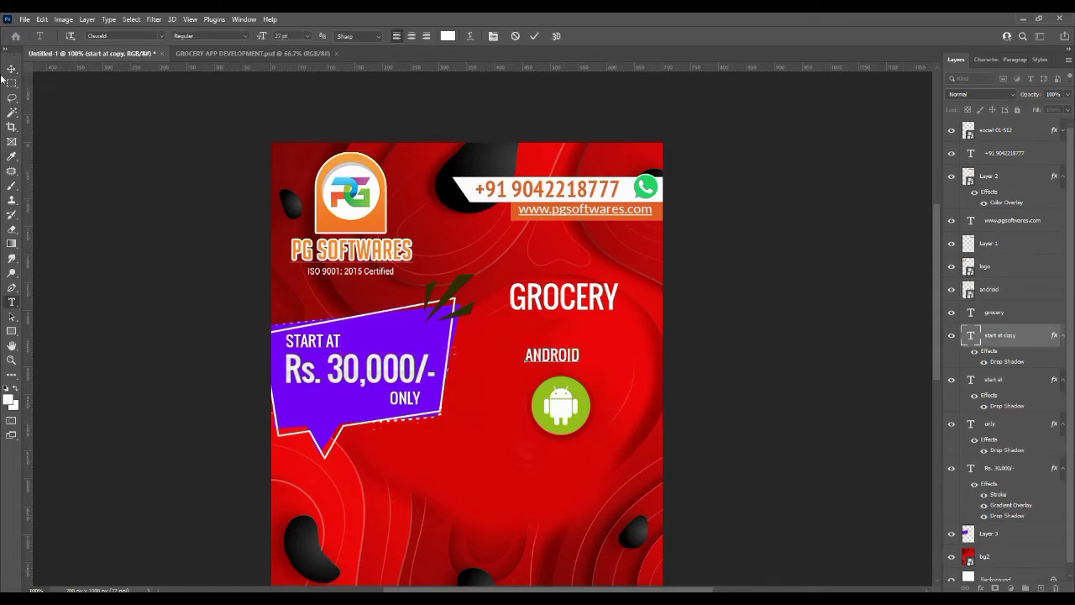
left_click(12, 68)
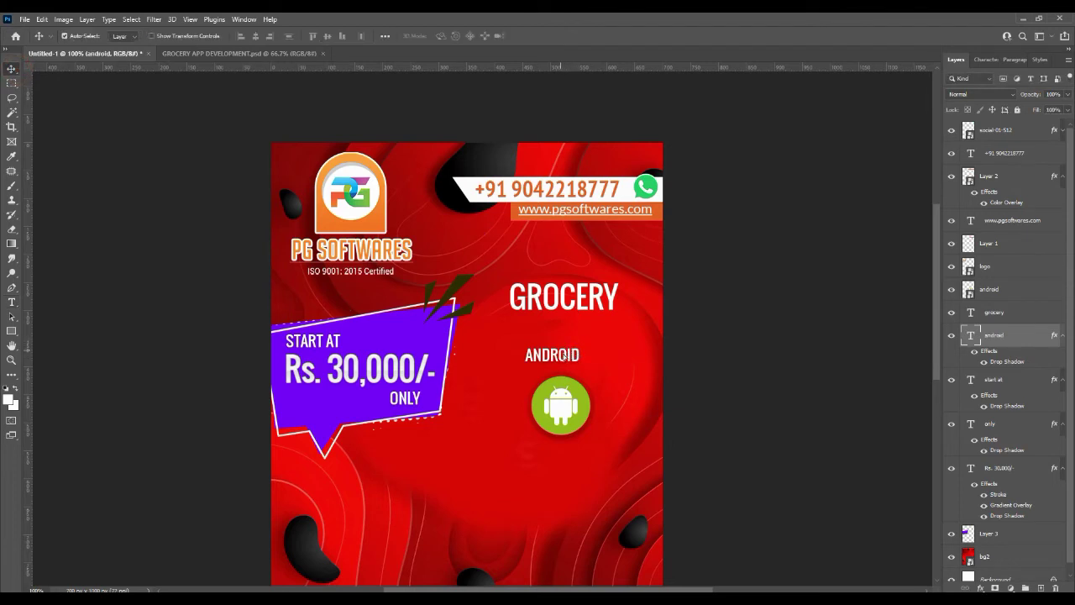
left_click_drag(565, 354, 568, 359)
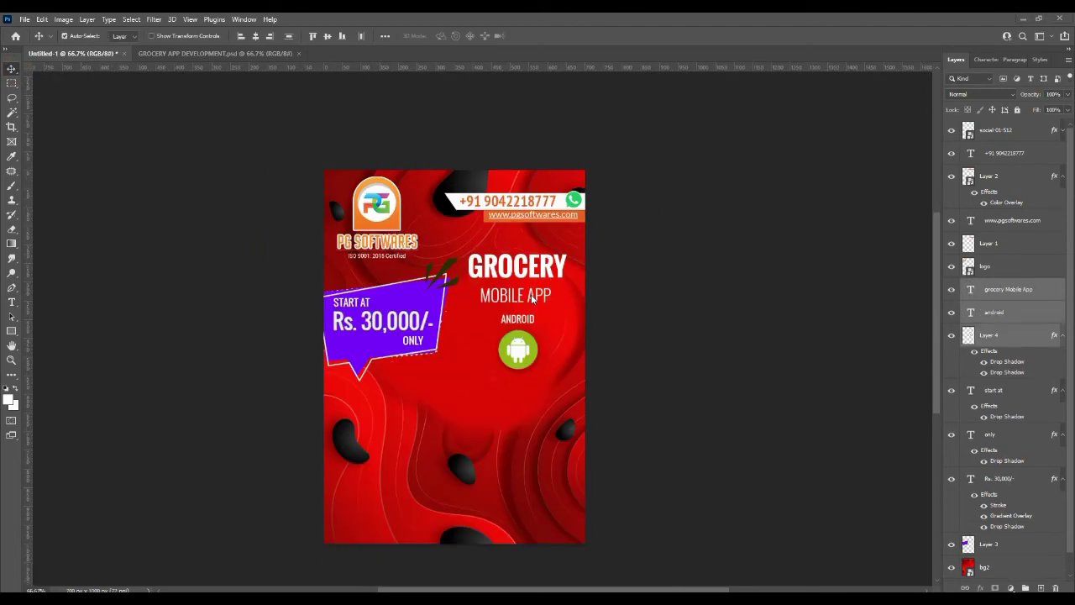
scroll(518, 297, "up", 1)
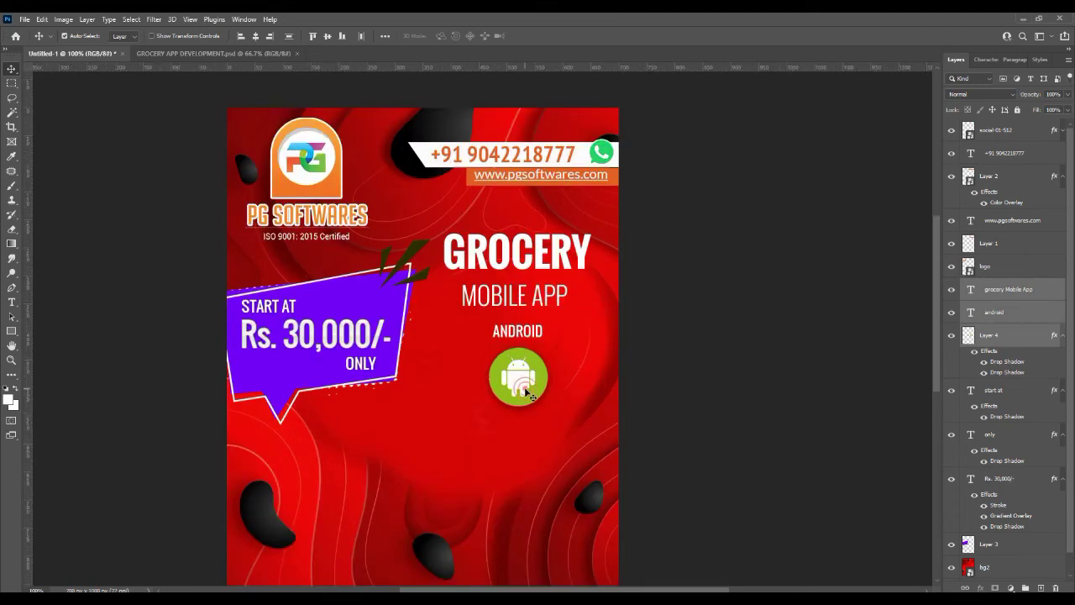
left_click(548, 363)
scroll(550, 363, "up", 1)
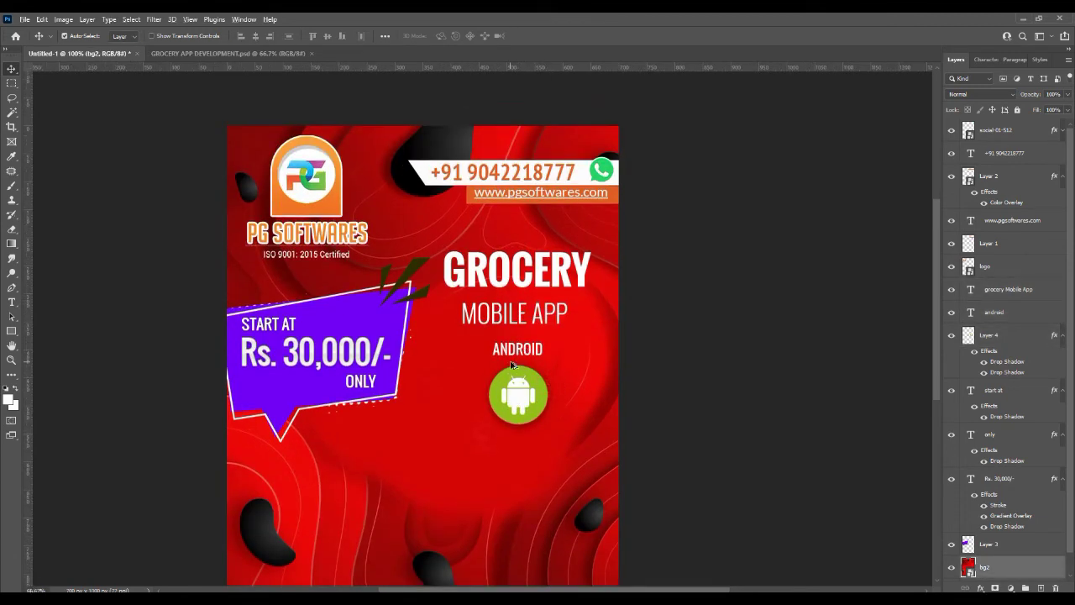
scroll(511, 363, "down", 1)
Place the img phone-and-monitor mockup on the lower right of the poster
left_click(332, 550)
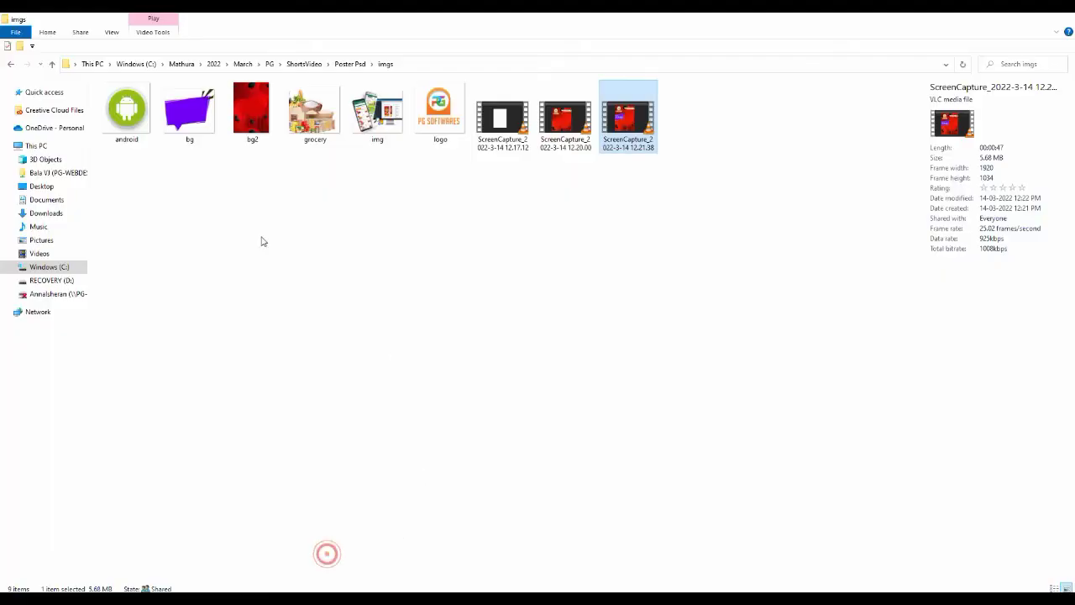
left_click(381, 132)
mouse_move(382, 132)
left_mouse_down()
mouse_move(428, 420)
mouse_move(561, 466)
left_mouse_up()
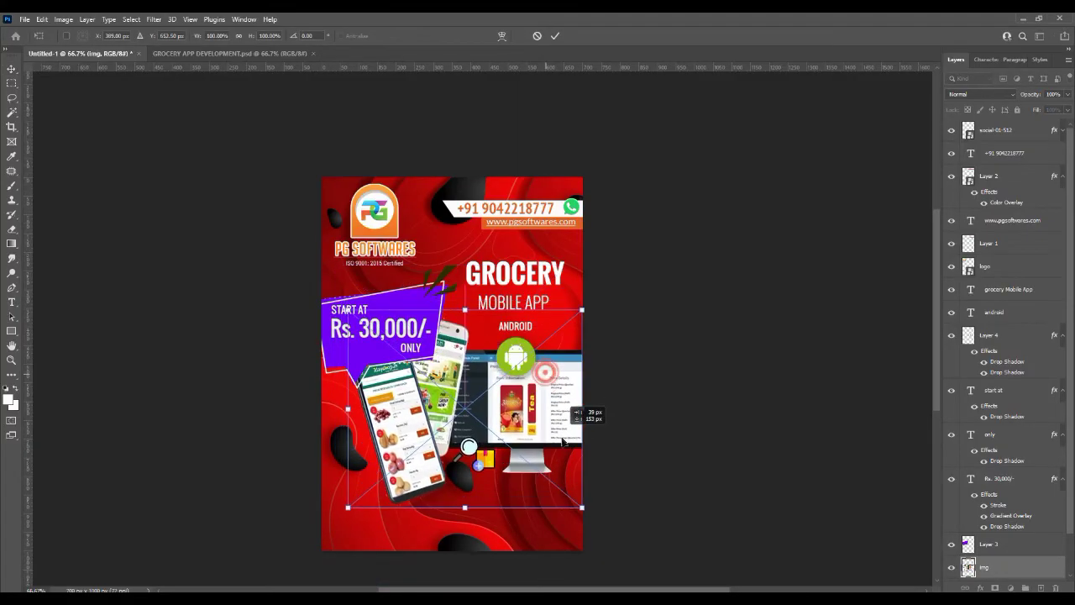
key("Return")
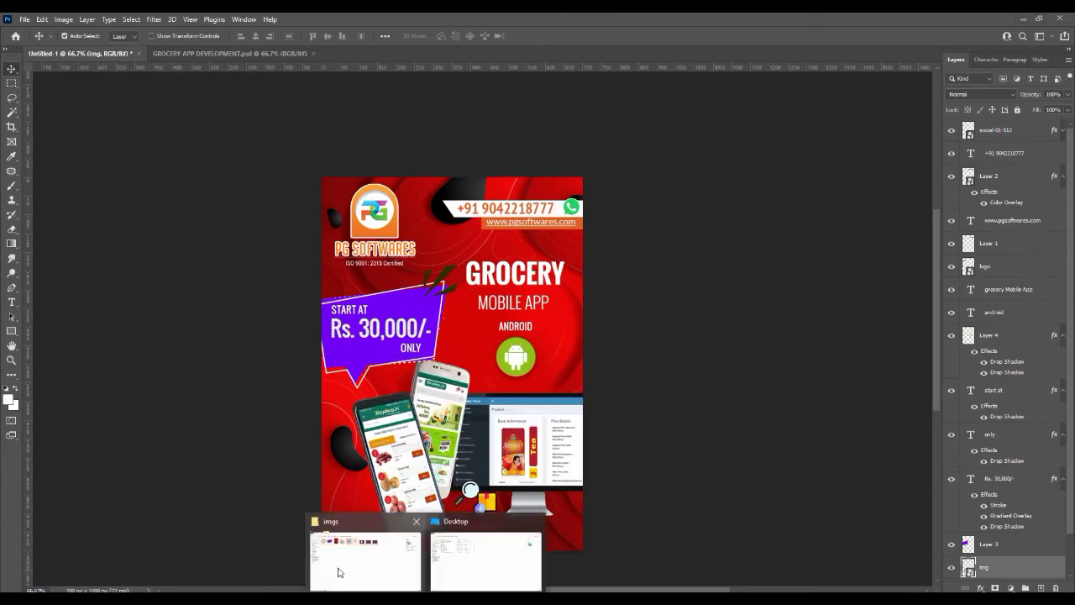
Place the grocery image at the bottom-left corner and nudge the mockup up-left
left_click(336, 565)
mouse_move(315, 111)
left_mouse_down()
mouse_move(397, 559)
mouse_move(470, 491)
left_mouse_up()
key("Return")
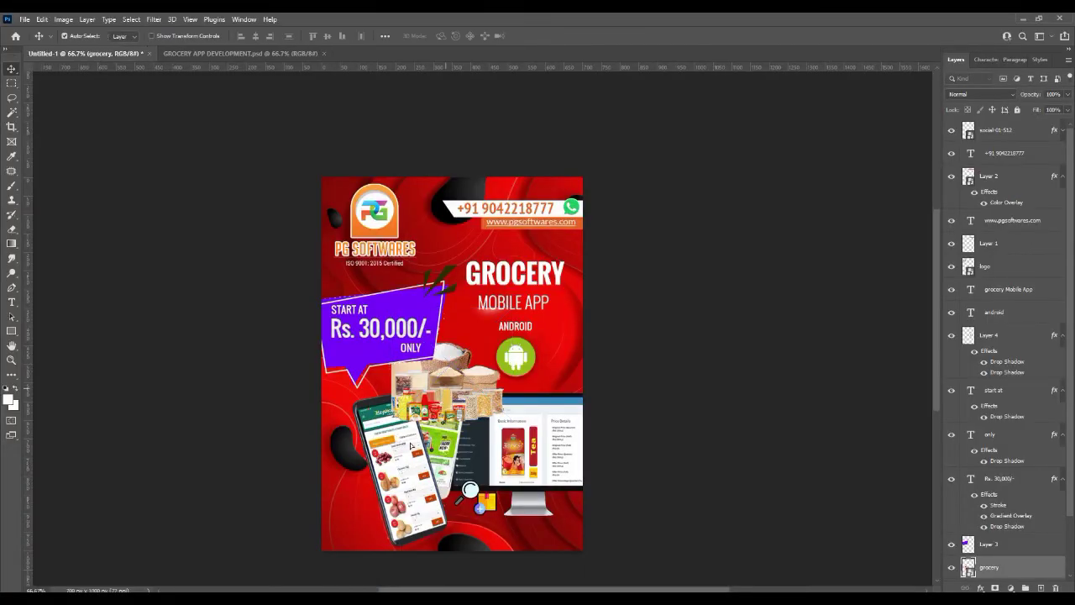
left_click_drag(446, 394, 378, 523)
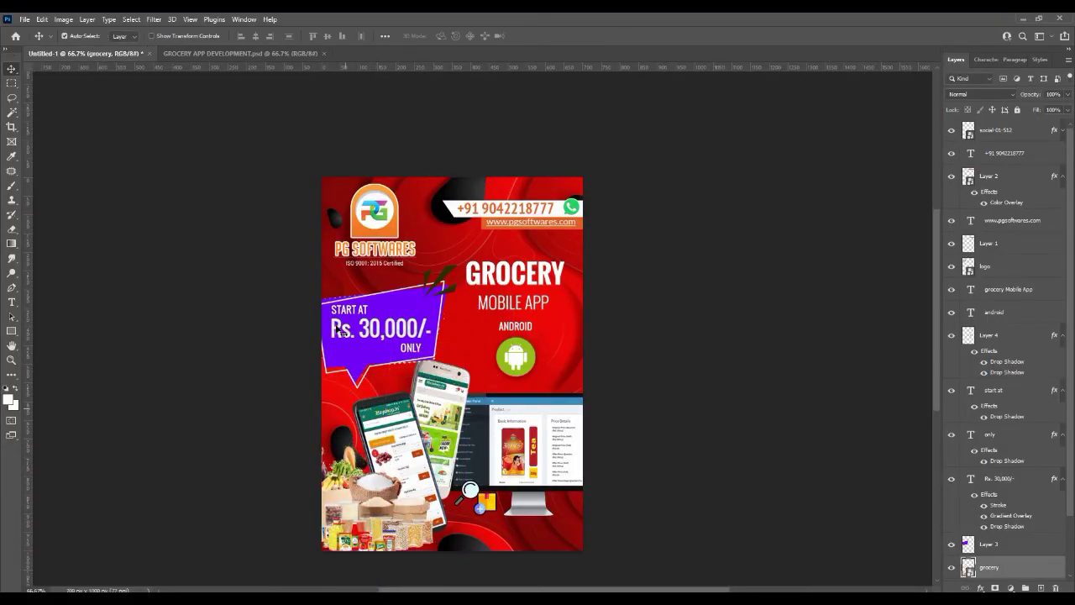
left_click_drag(540, 434, 531, 430)
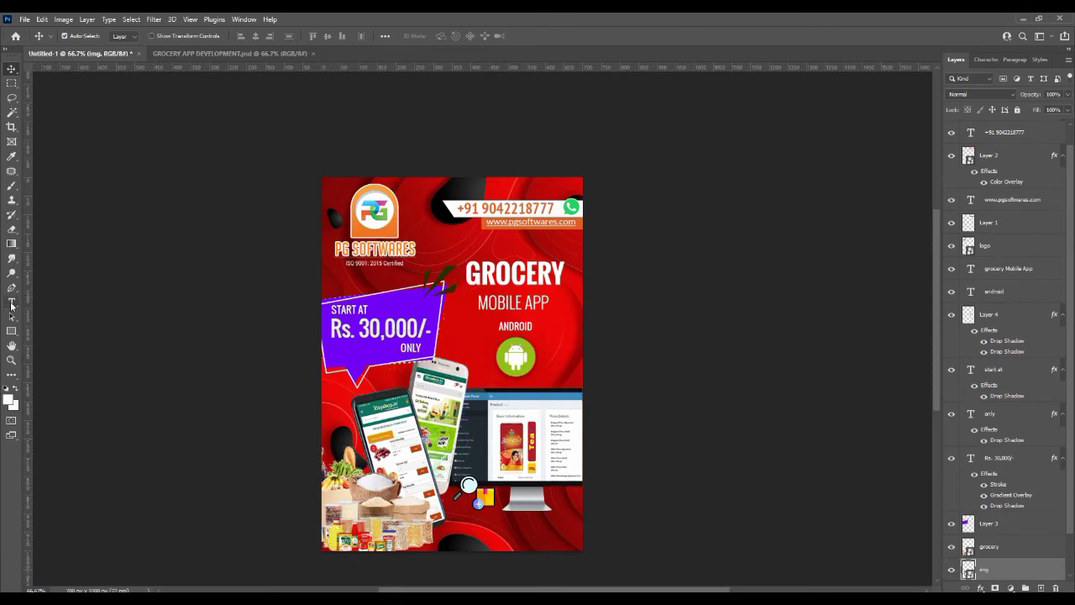
Type the caption 'WEB APP ADMIN PANEL' below the monitor mockup
left_click(11, 304)
left_click(533, 526)
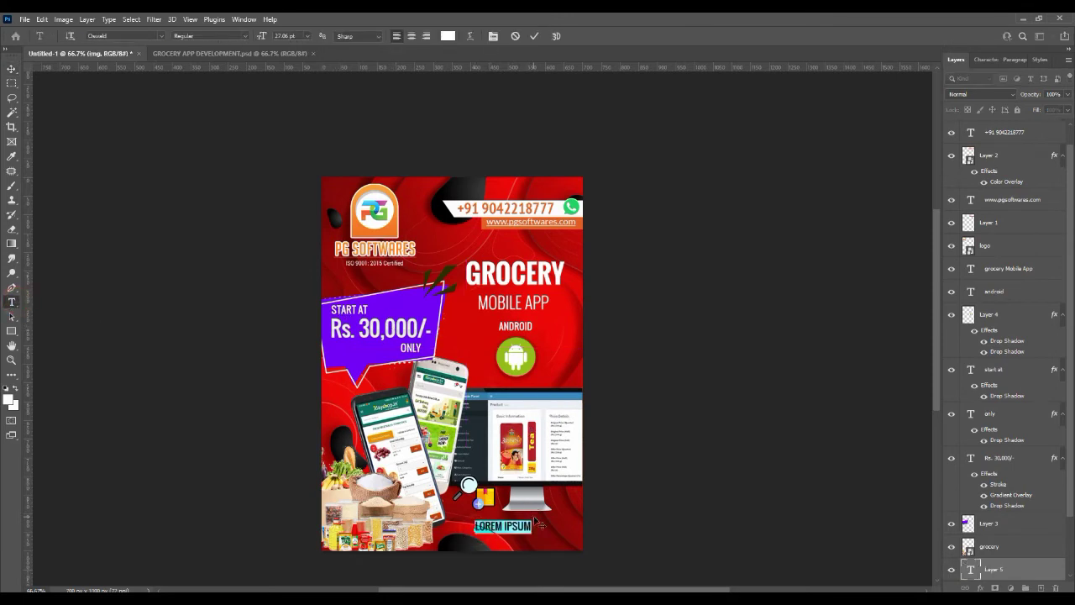
type("WEB APP ADMIN PANEL")
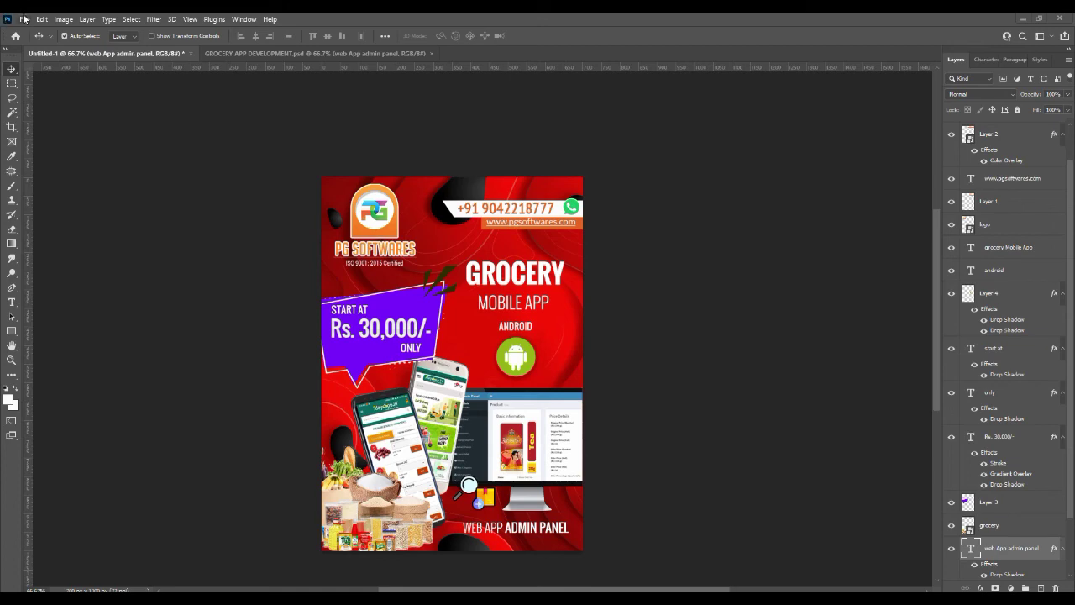
left_click(24, 19)
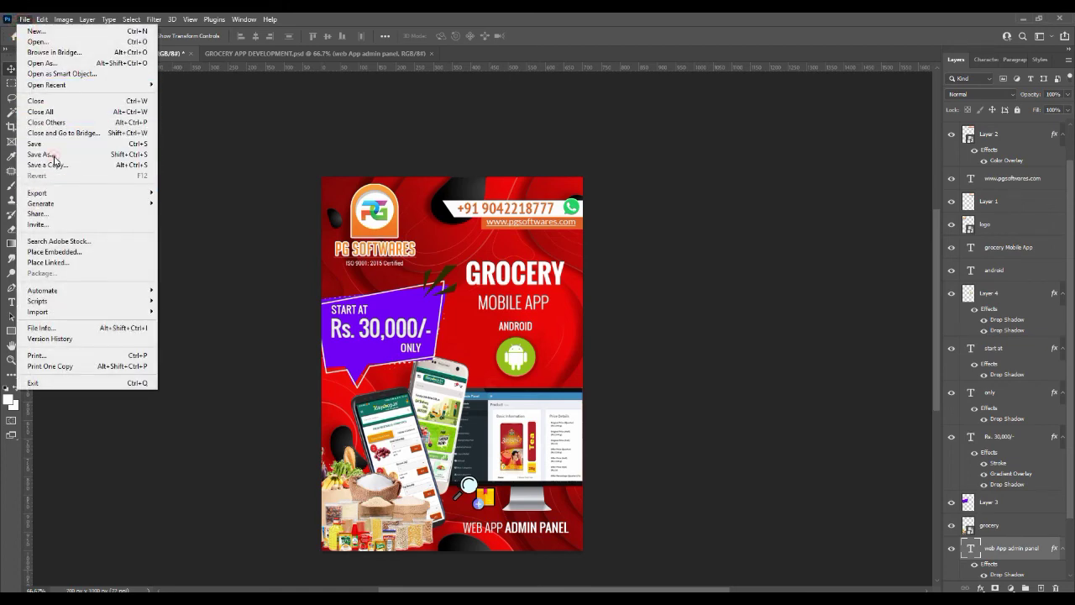
left_click(52, 155)
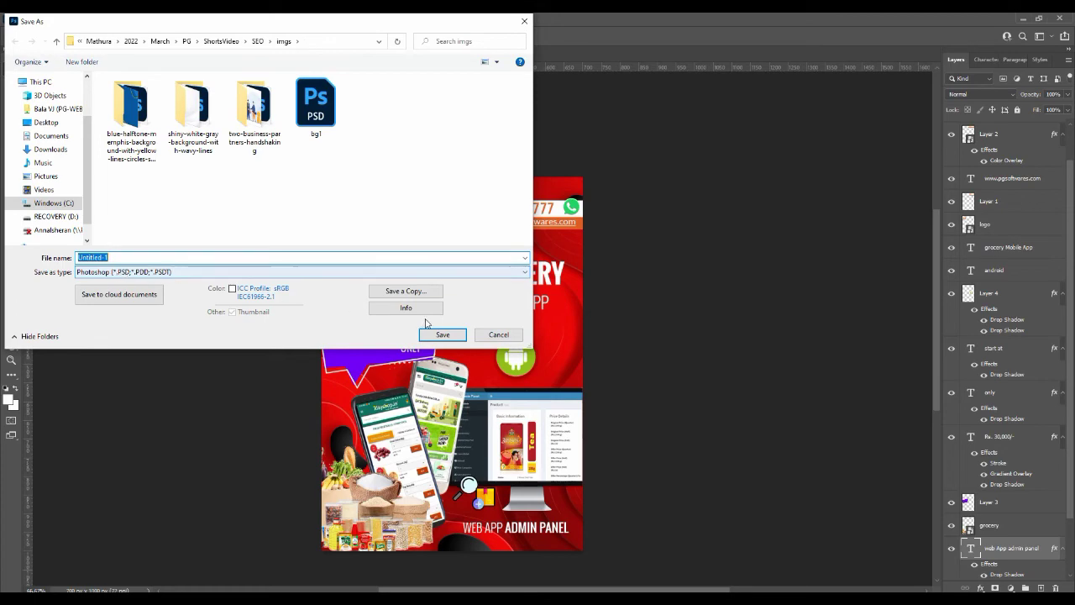
left_click(499, 334)
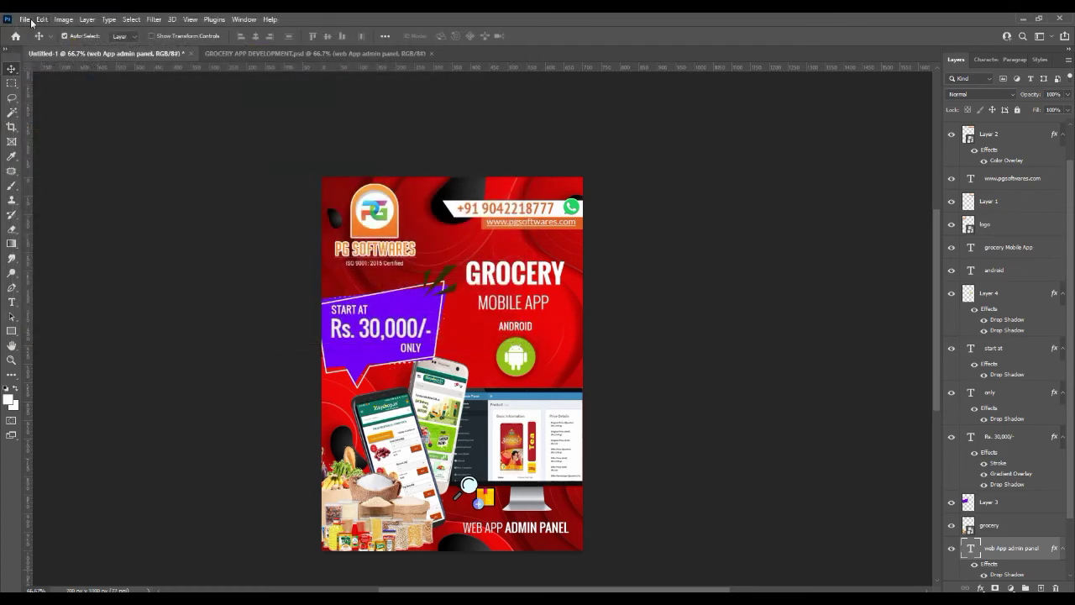
left_click(25, 21)
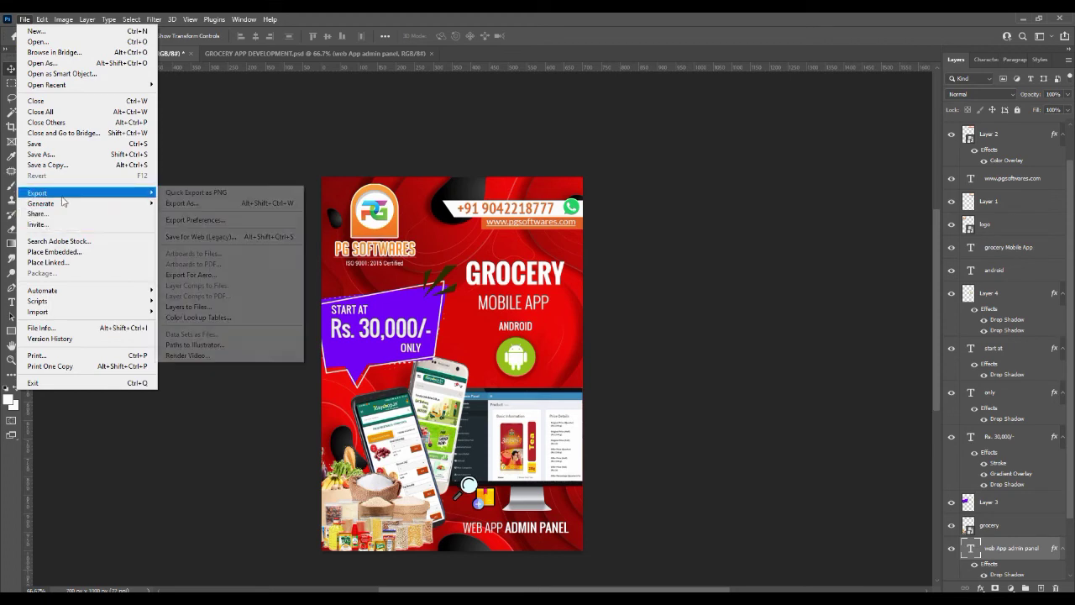
mouse_move(50, 192)
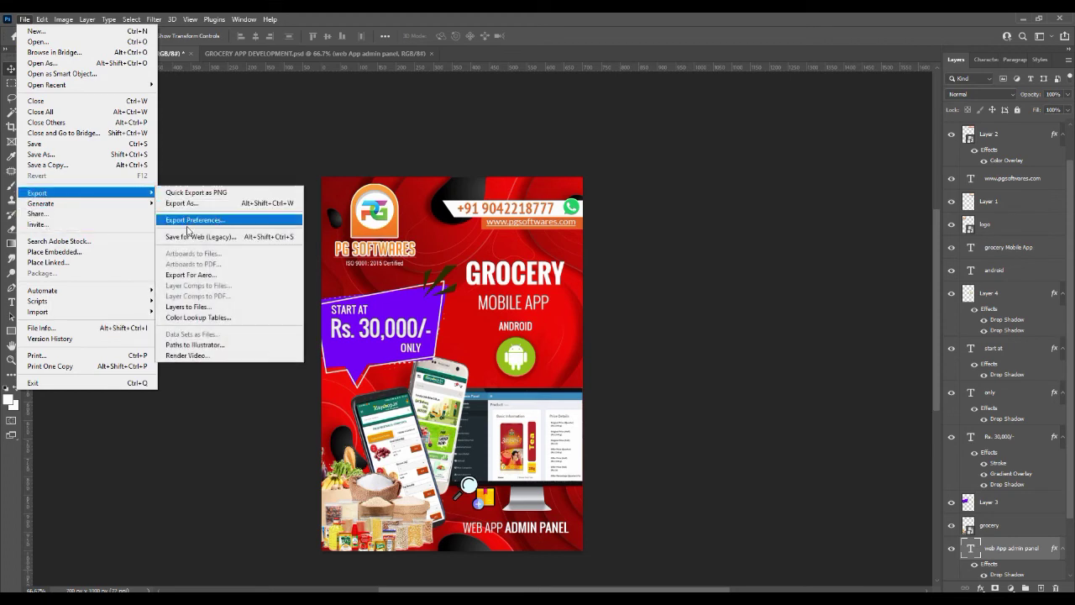
In Save for Web, keep JPEG format and lower the quality to 68 (about 234 KB)
left_click(292, 241)
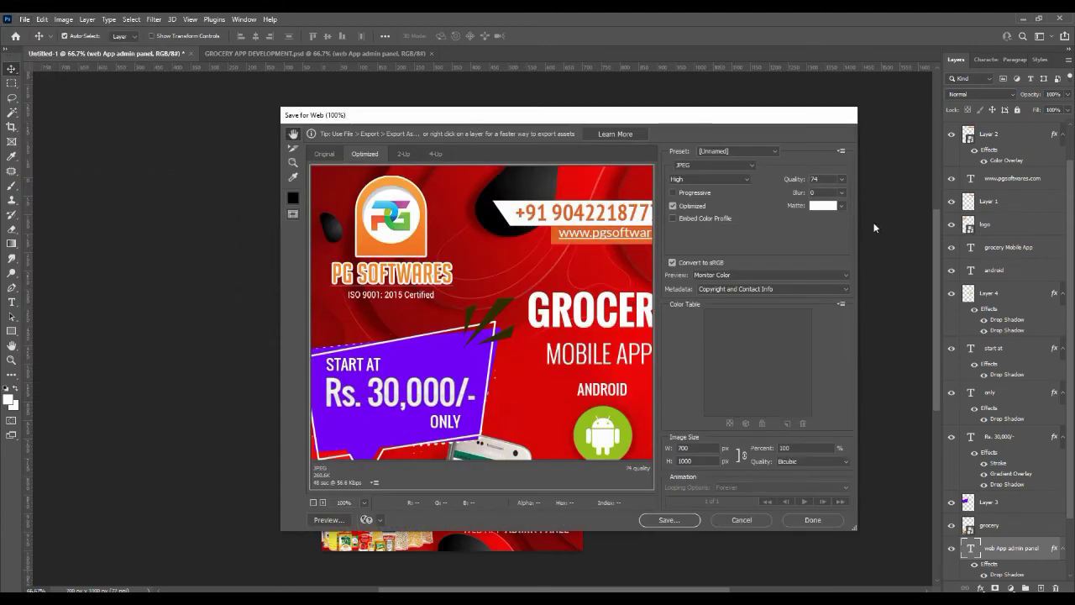
left_click(841, 179)
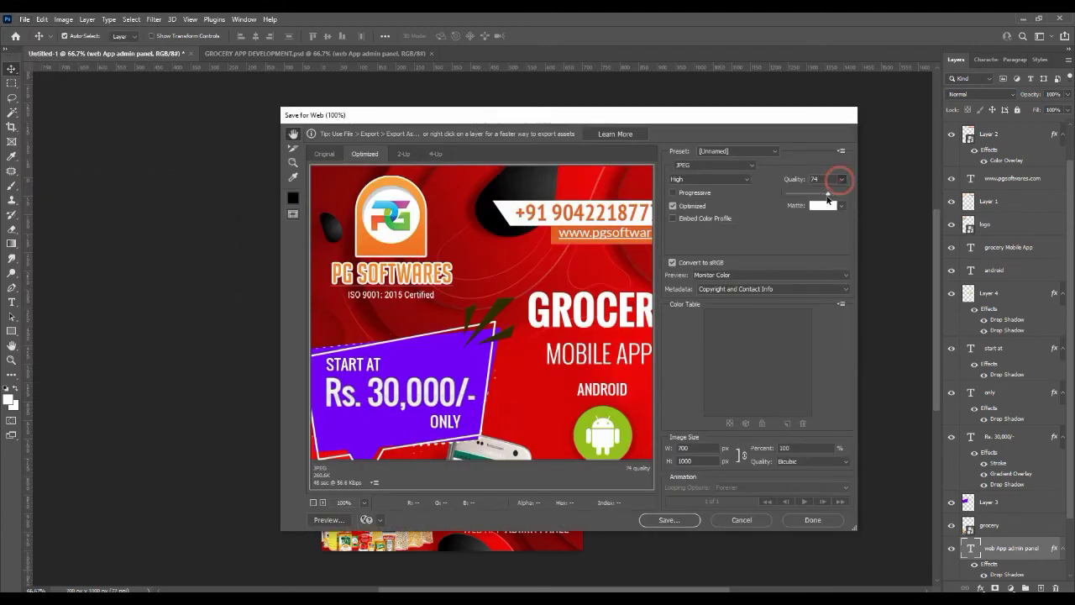
left_click_drag(823, 196, 820, 196)
left_click(725, 166)
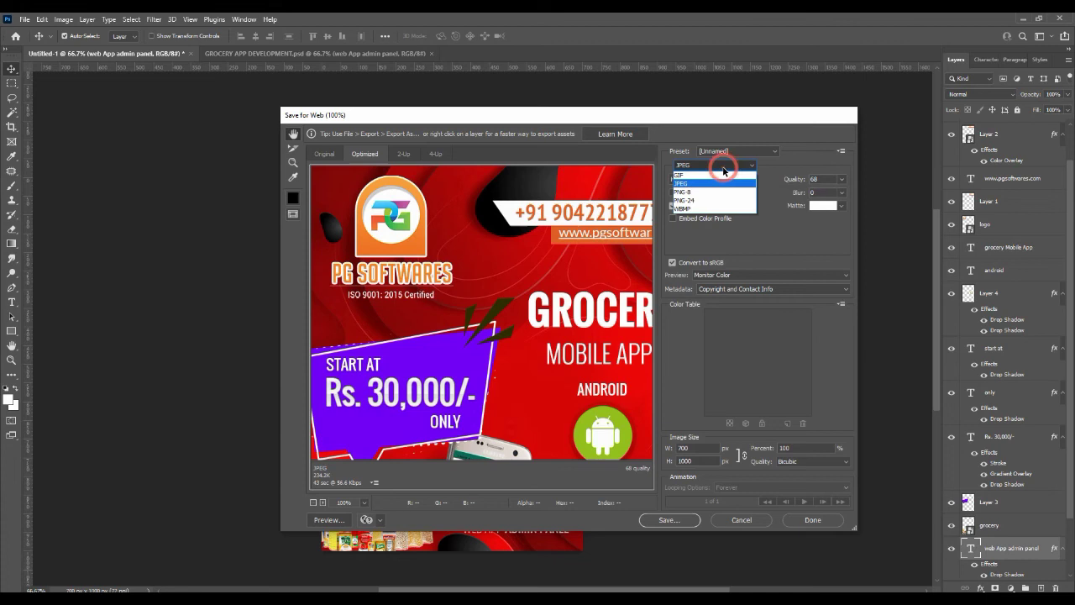
left_click(682, 183)
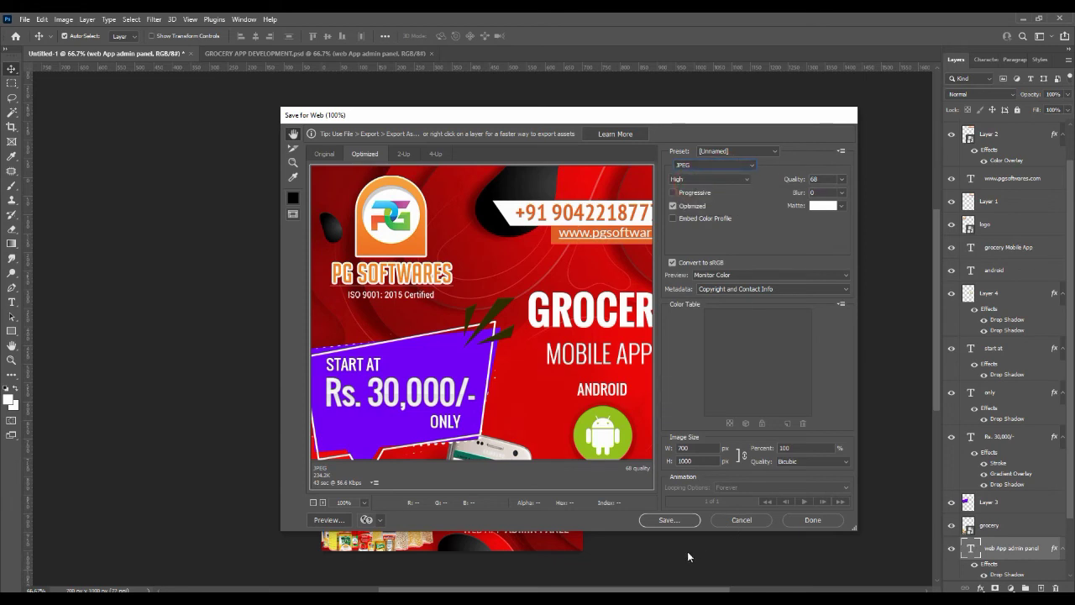